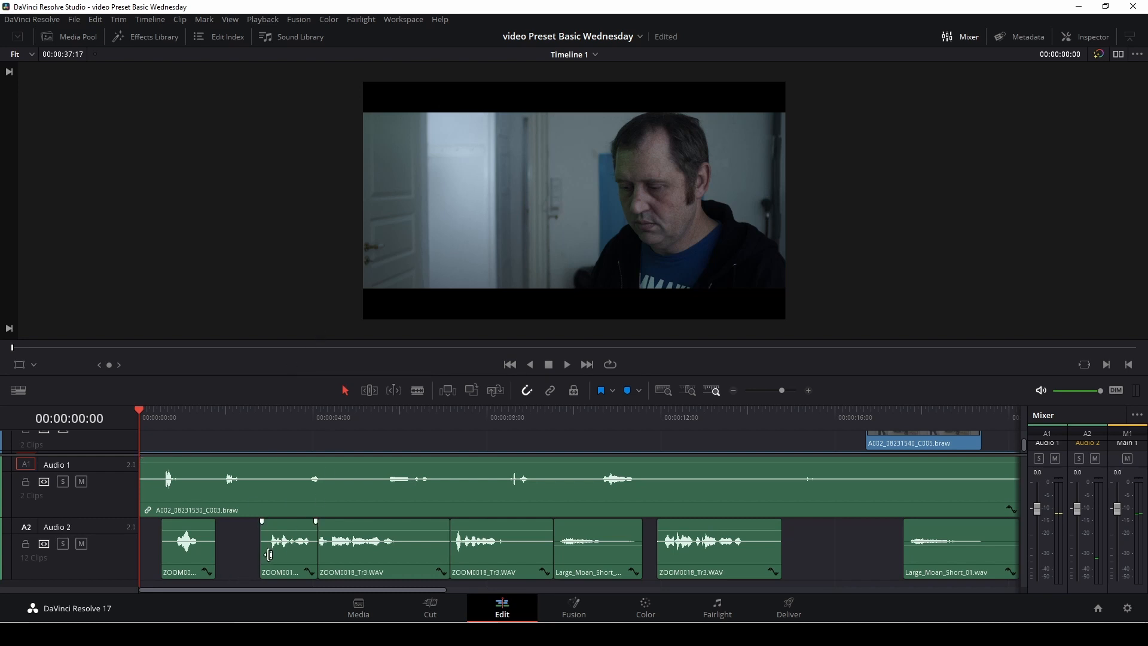
Step: Play back the opening seconds of the phone dialogue on the timeline to hear the unprocessed voice
click(258, 425)
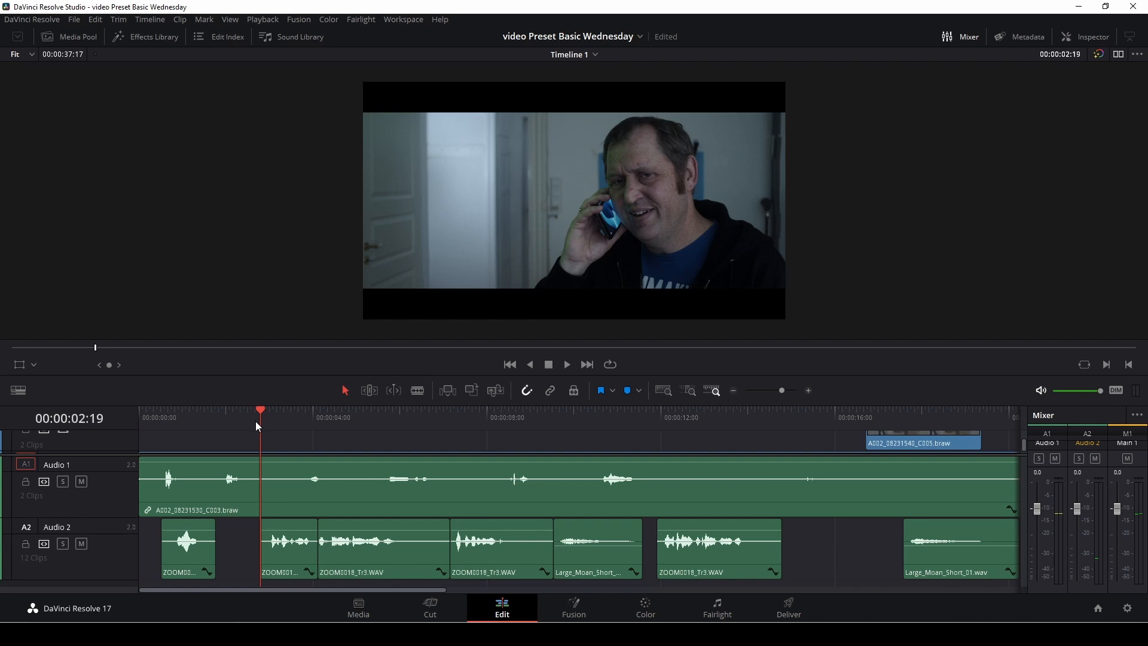
click(226, 420)
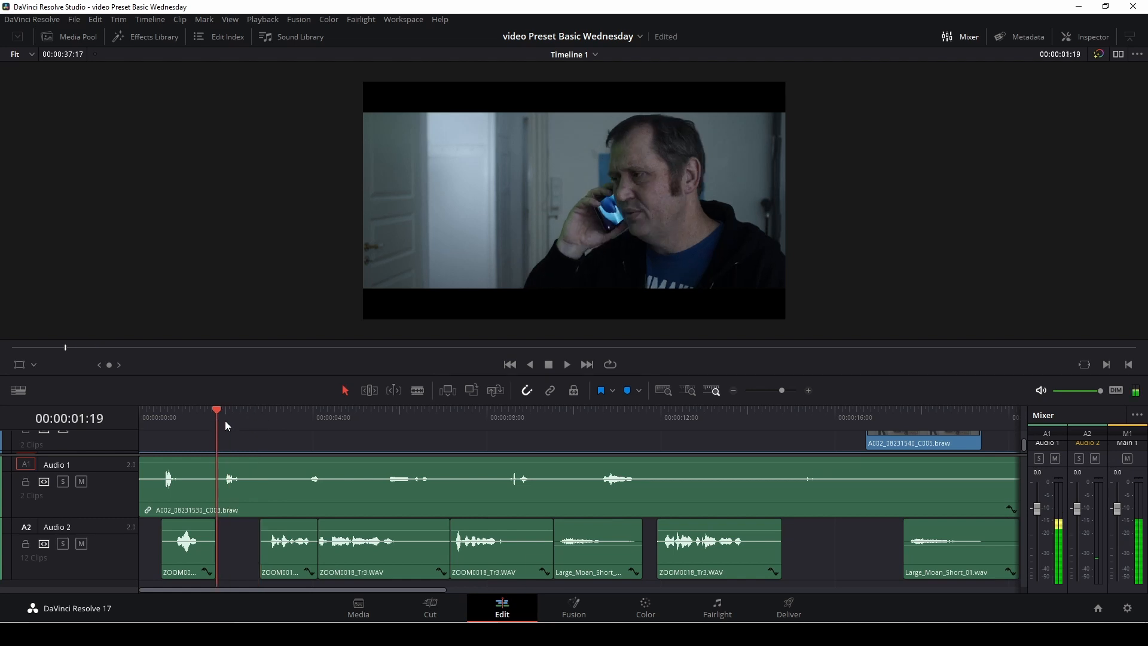
key(space)
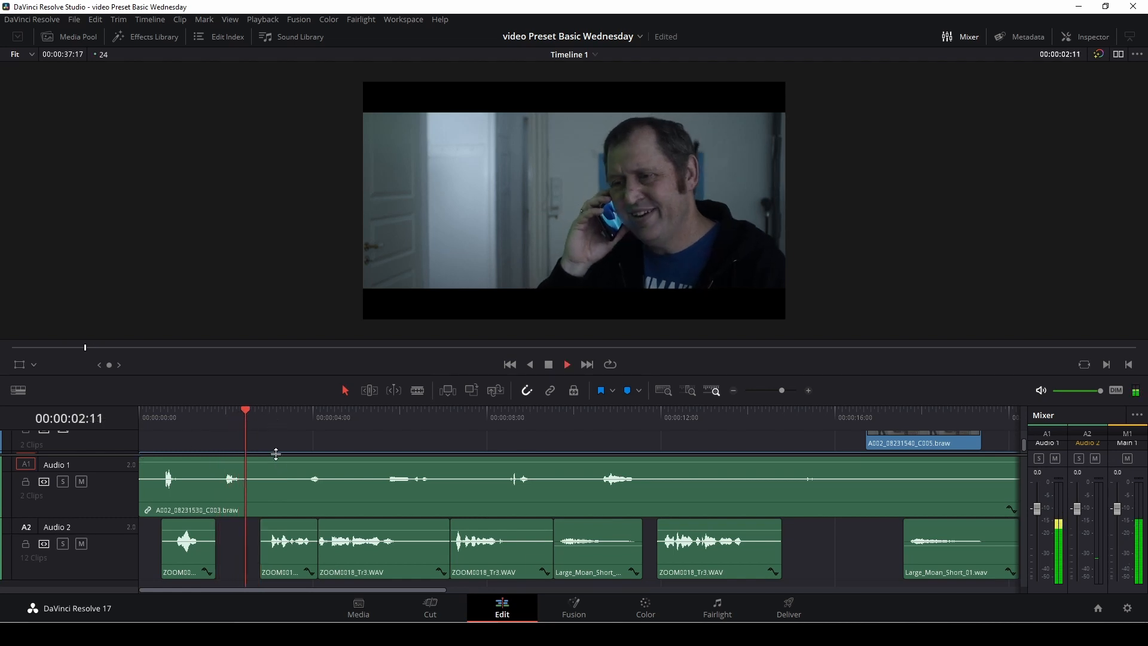
key(space)
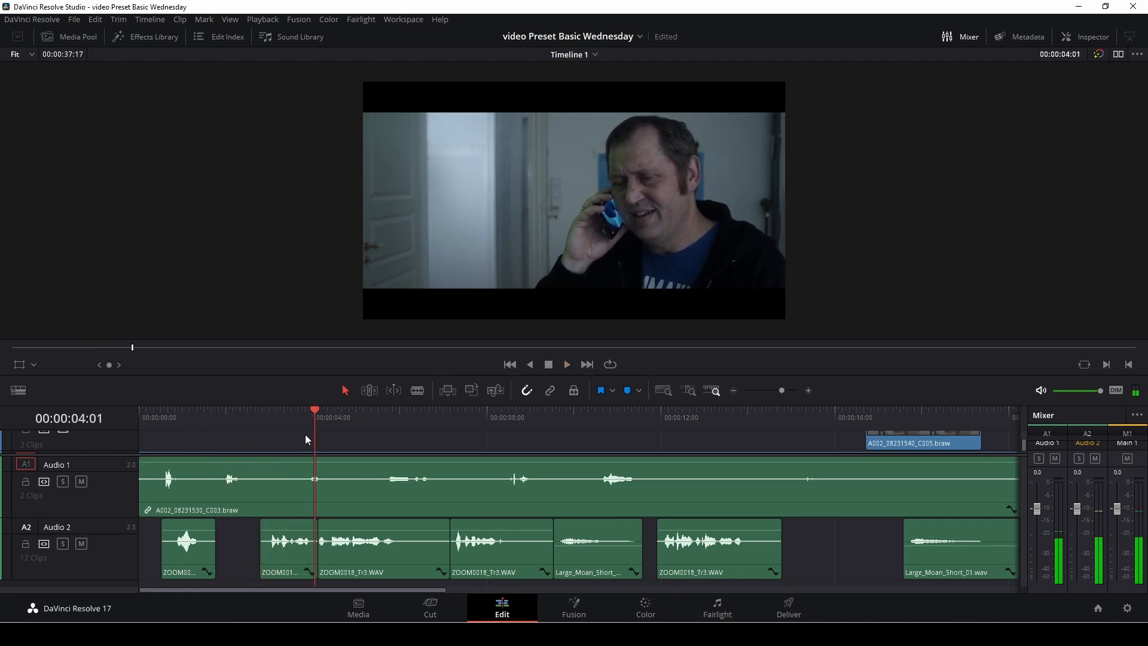
click(271, 420)
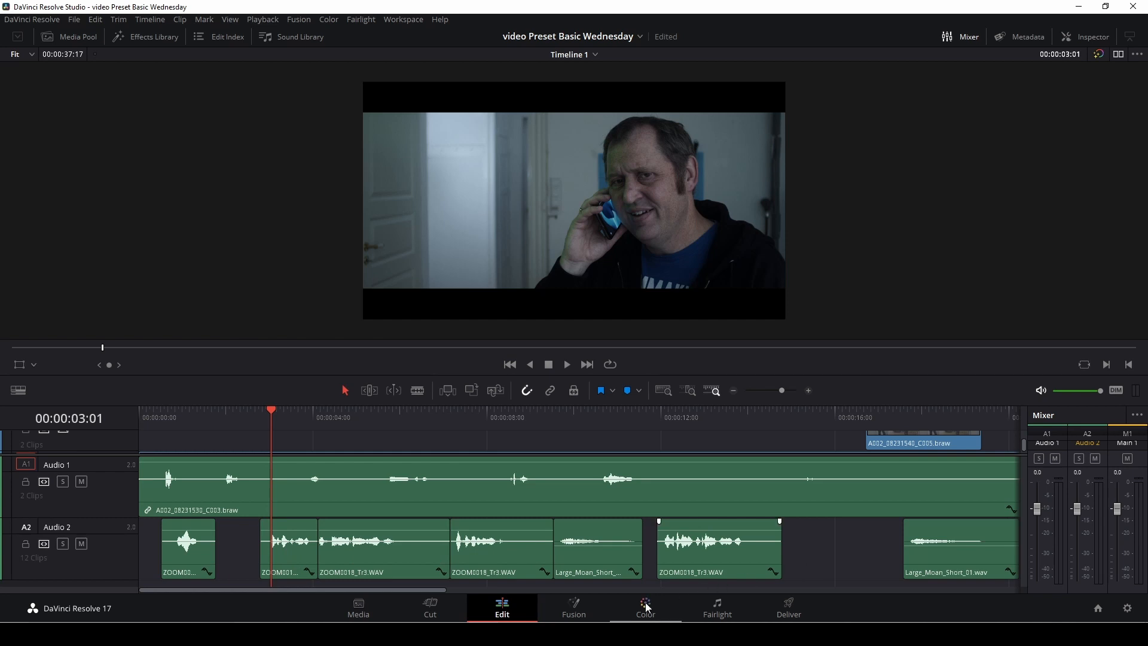
Step: Switch to the Fairlight page and enlarge the height of the audio tracks
click(717, 608)
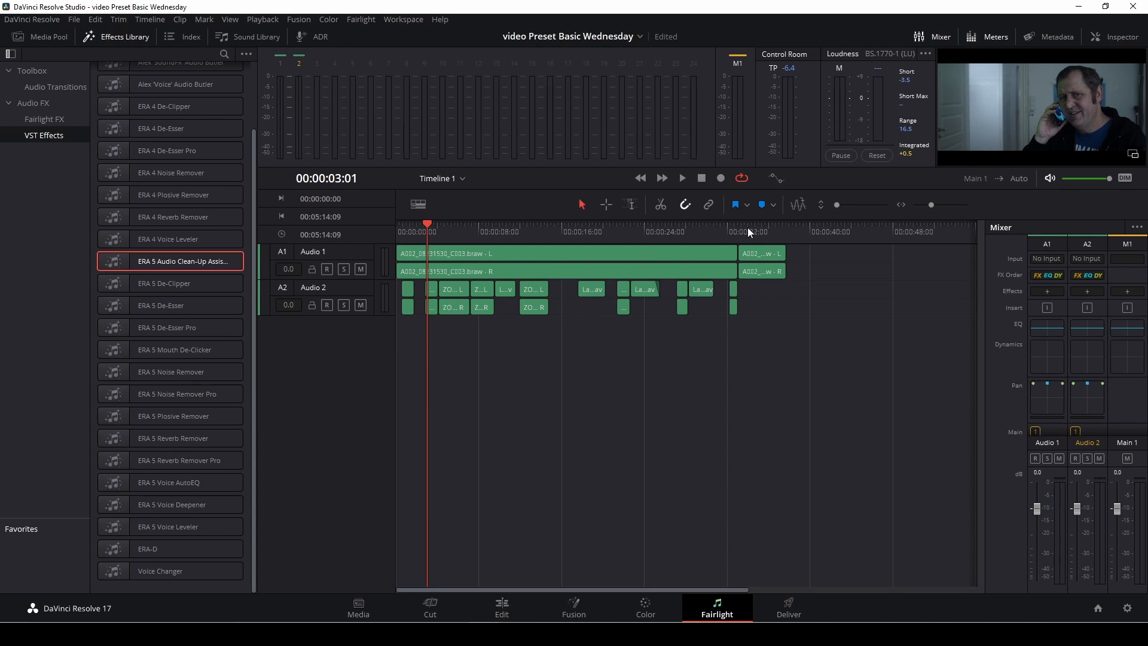
drag(838, 204, 844, 205)
drag(930, 205, 932, 209)
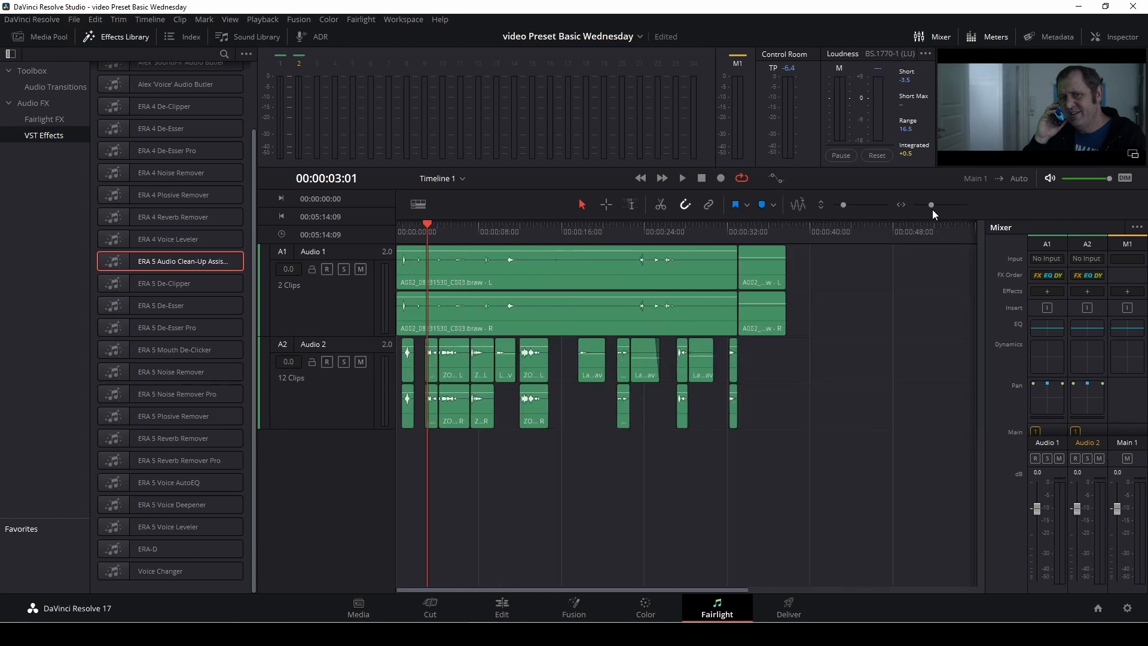
Step: Apply the Fairlight FX Flanger to the Audio 2 track and audition it with the default settings
click(51, 118)
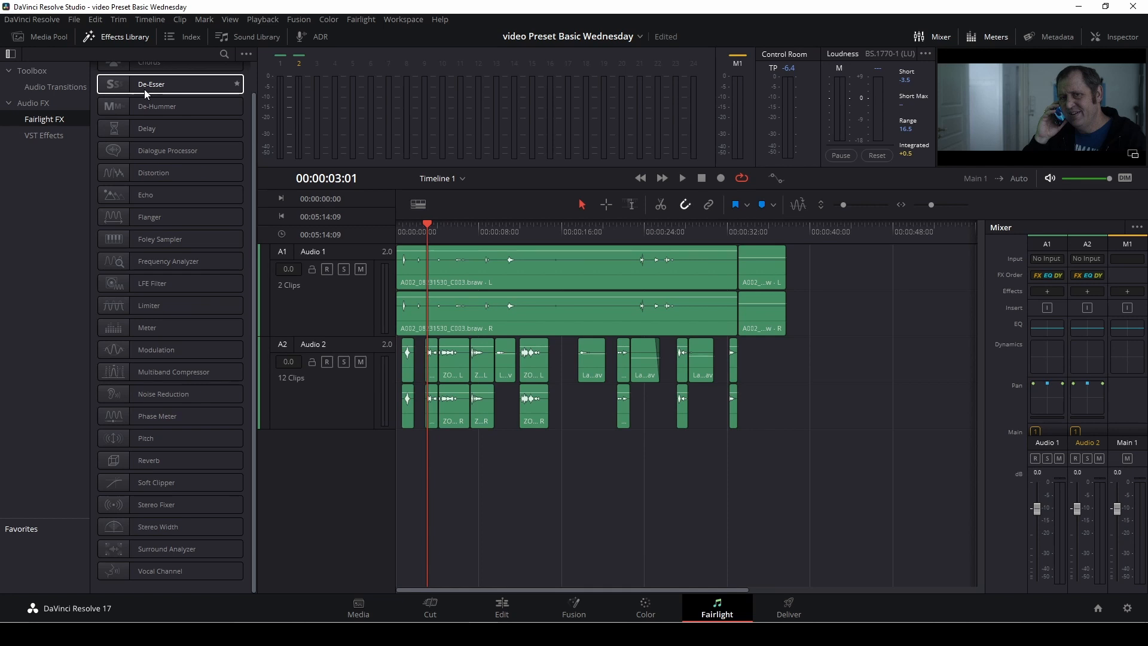
drag(126, 216, 343, 346)
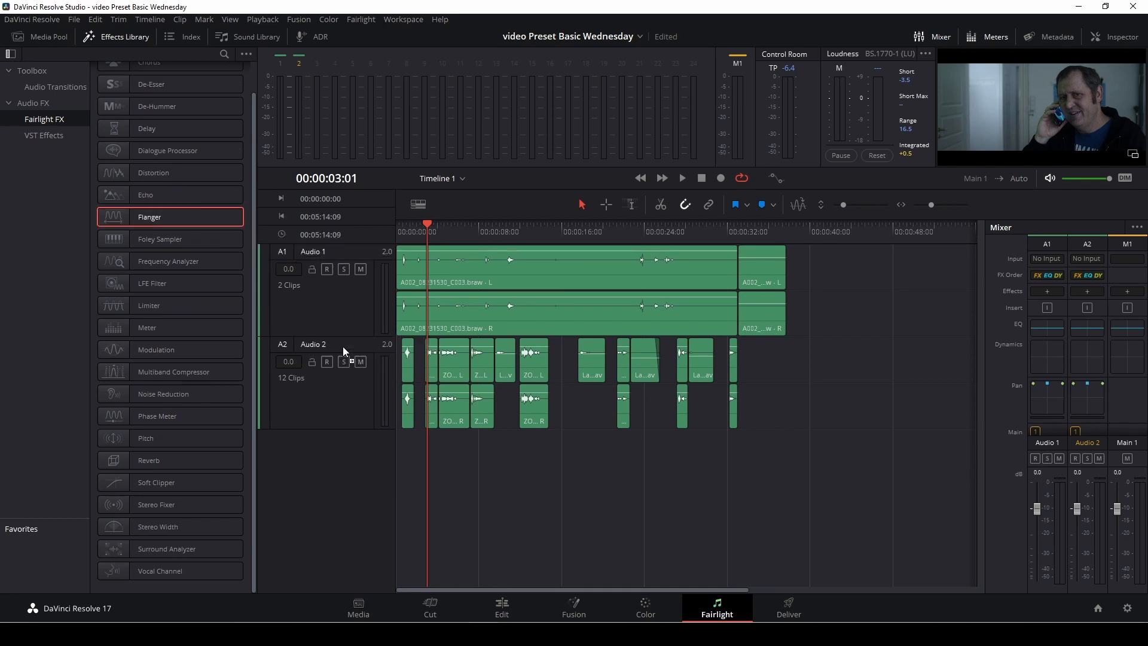
drag(693, 149, 598, 386)
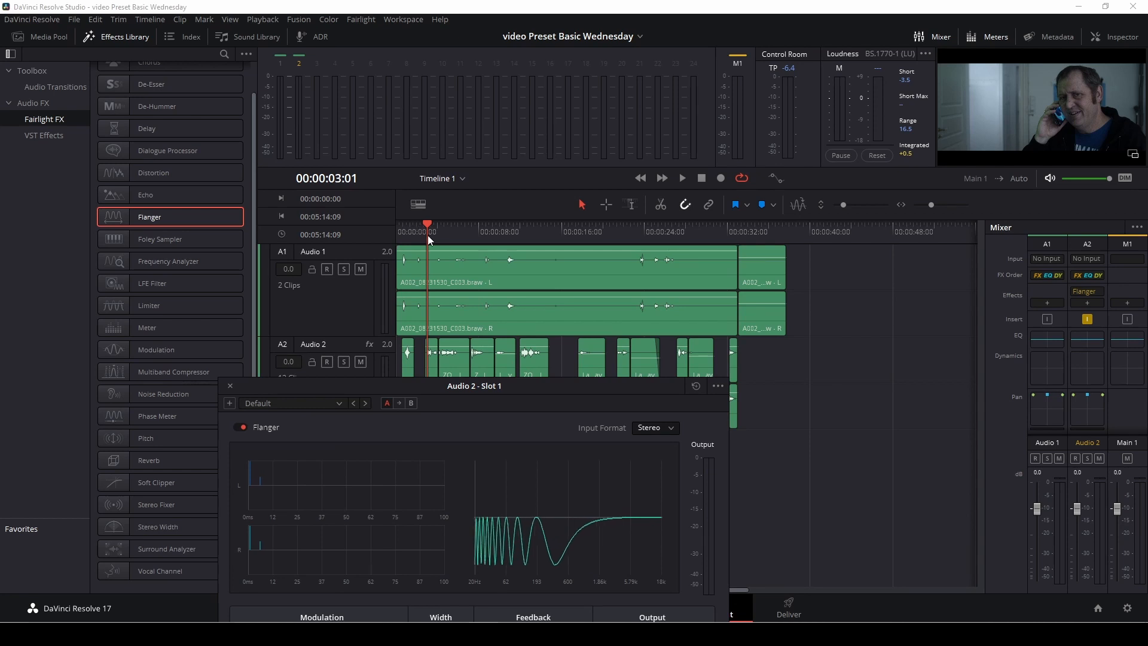
key(space)
key(space)
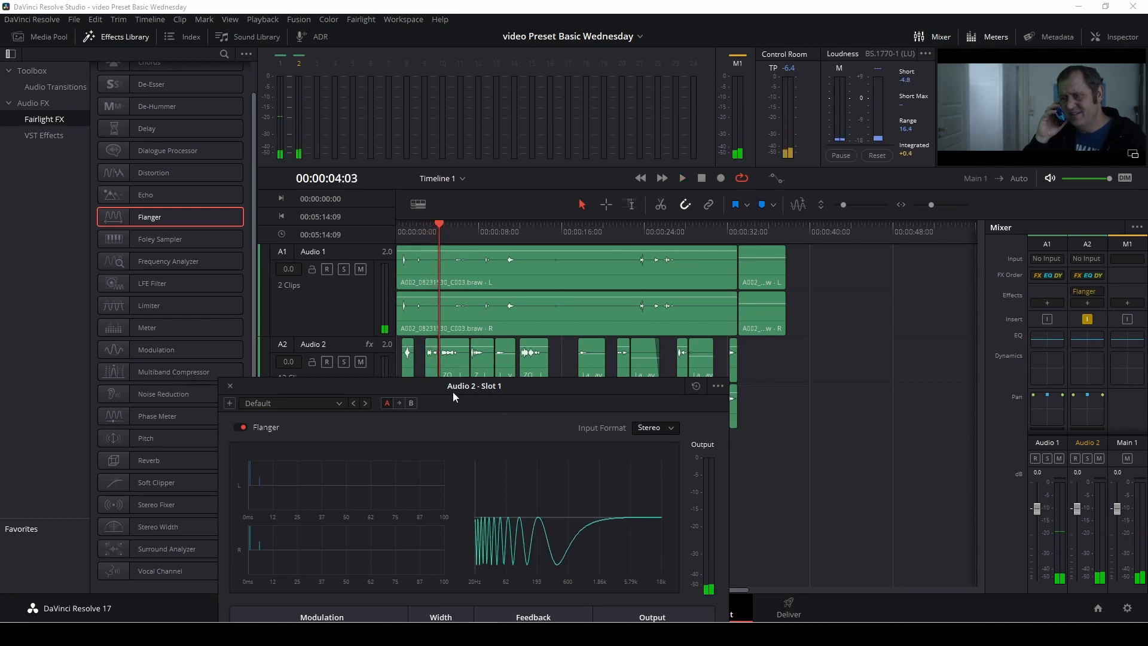
Step: Load the Robo Voice preset in the Flanger and play the dialogue from about two seconds in
drag(411, 381, 779, 86)
click(706, 108)
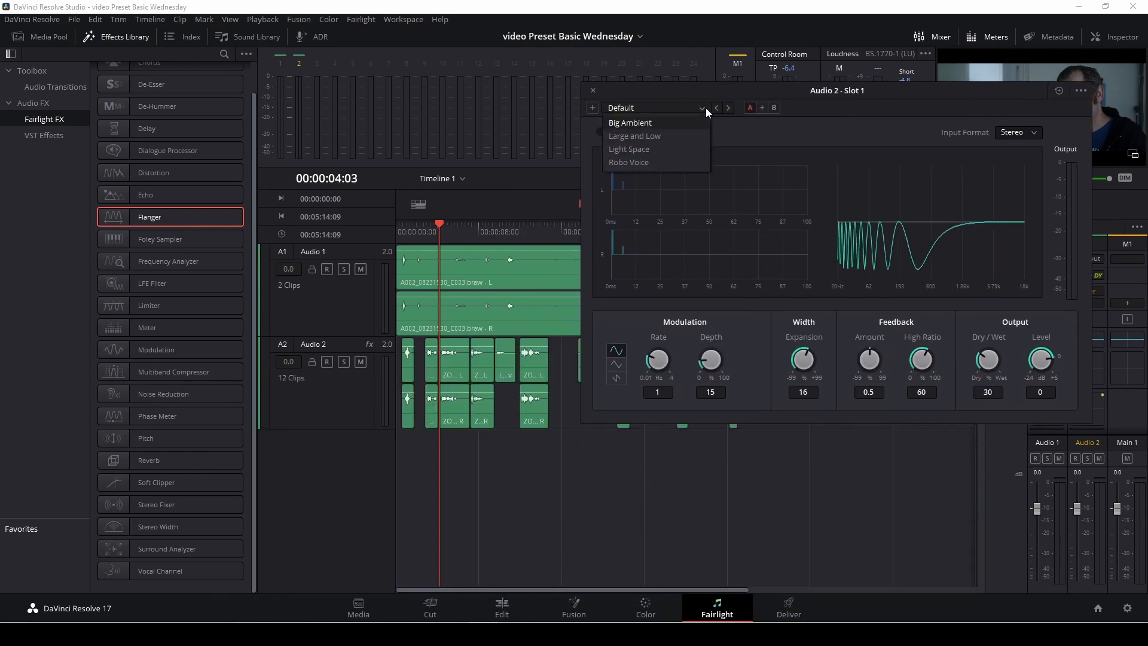
click(669, 160)
drag(737, 85, 783, 97)
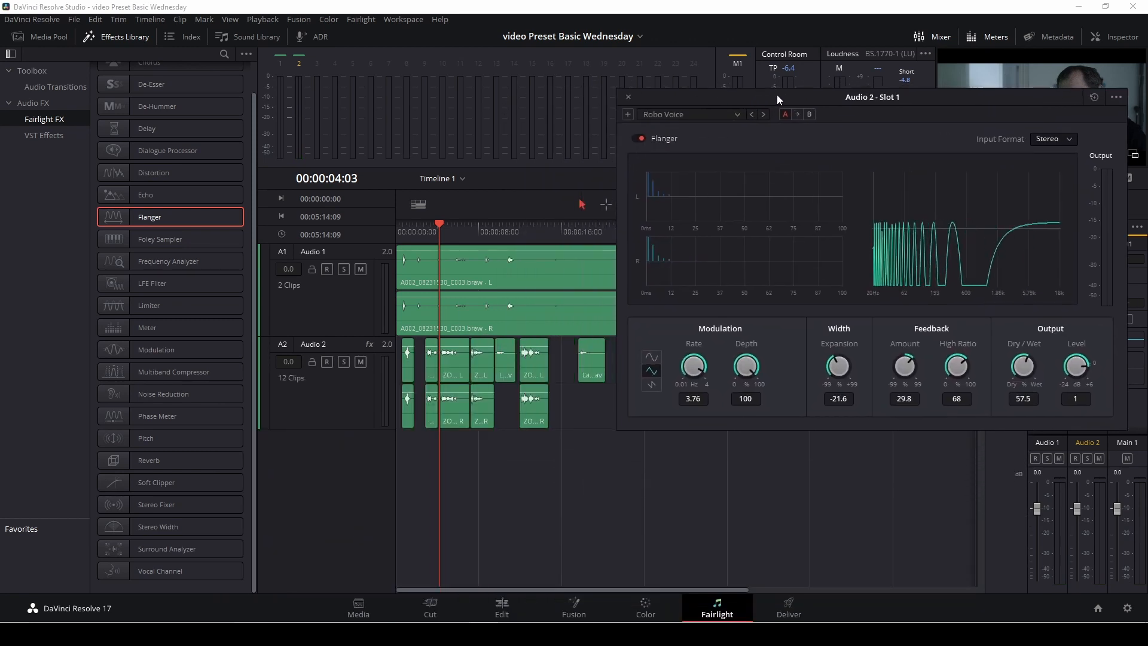
click(429, 228)
click(422, 227)
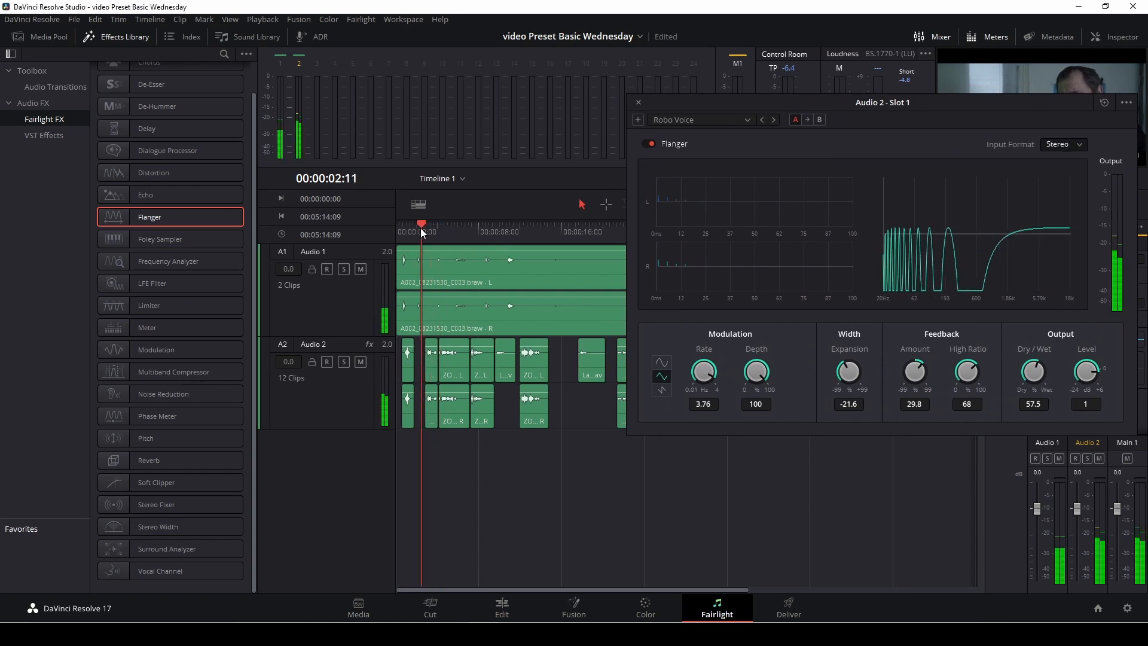
key(space)
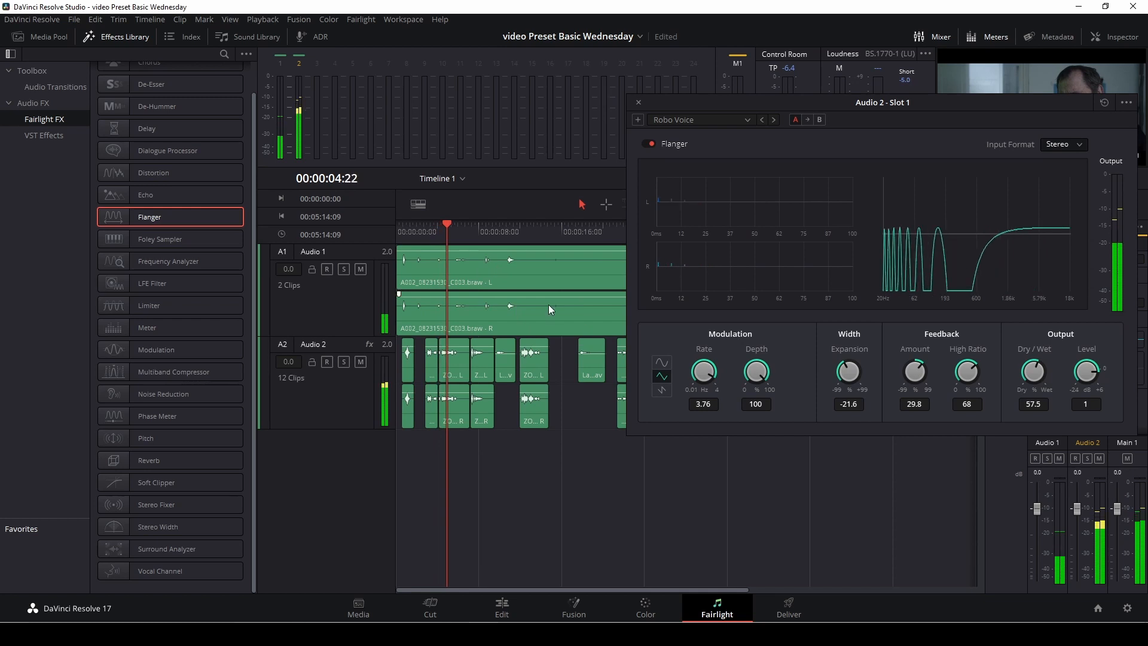
Step: During playback, set the Flanger's rate to 2.74, depth to 51, expansion to 50.4 and feedback amount to -18.8, and close the effect window
click(436, 227)
click(420, 227)
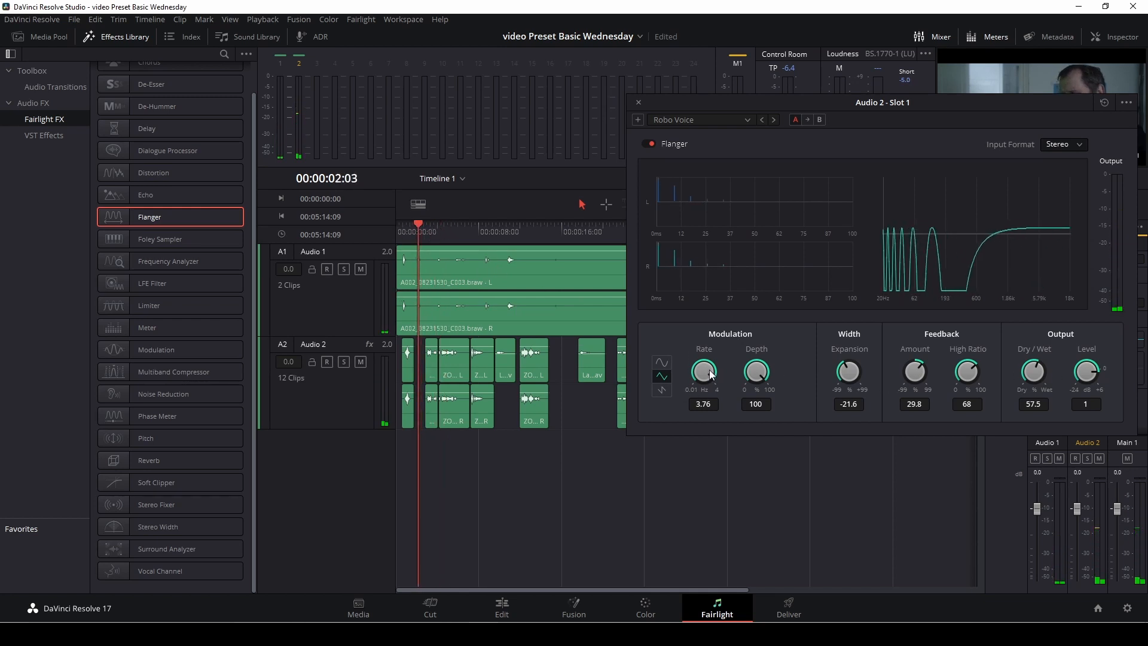
key(space)
drag(708, 371, 669, 372)
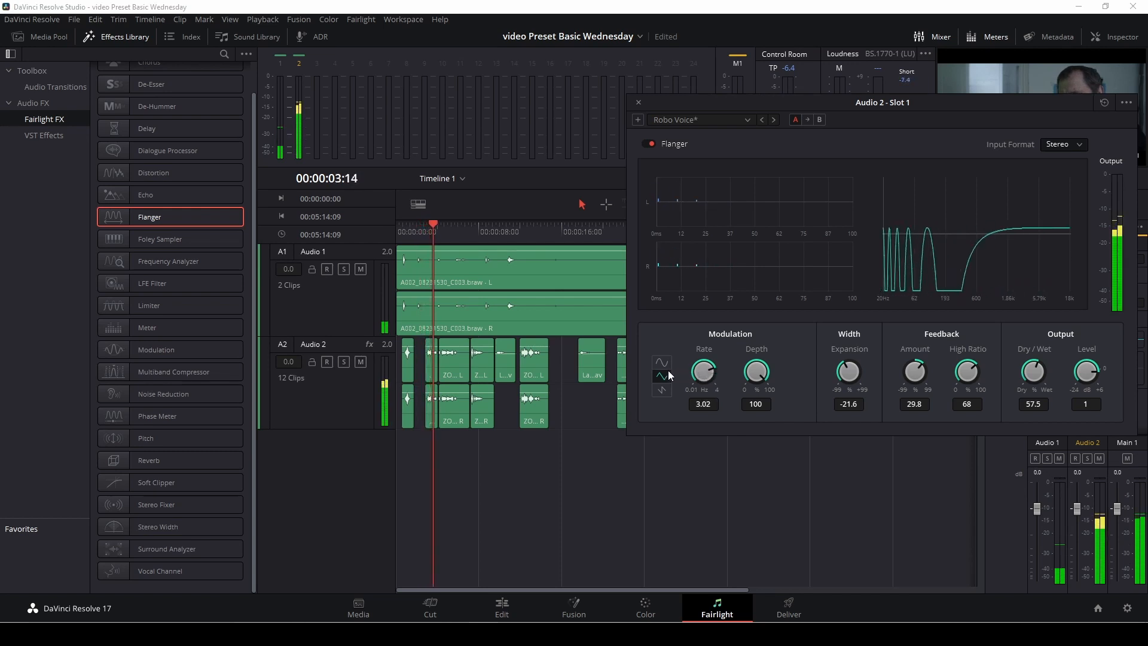
drag(755, 371, 693, 372)
drag(855, 371, 877, 374)
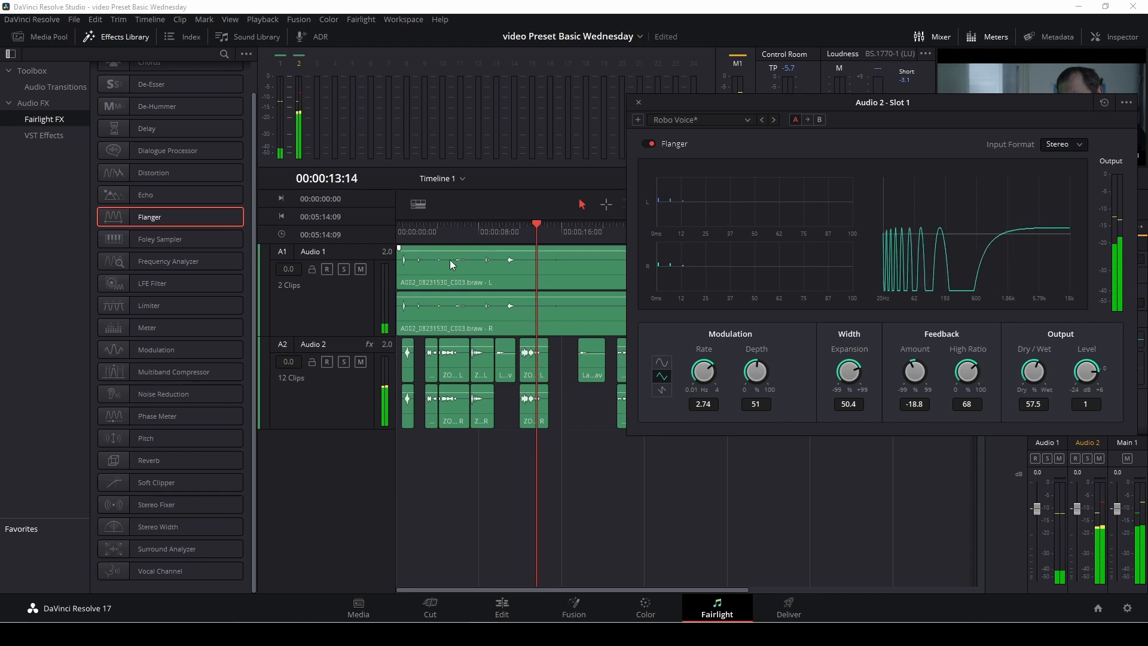
key(space)
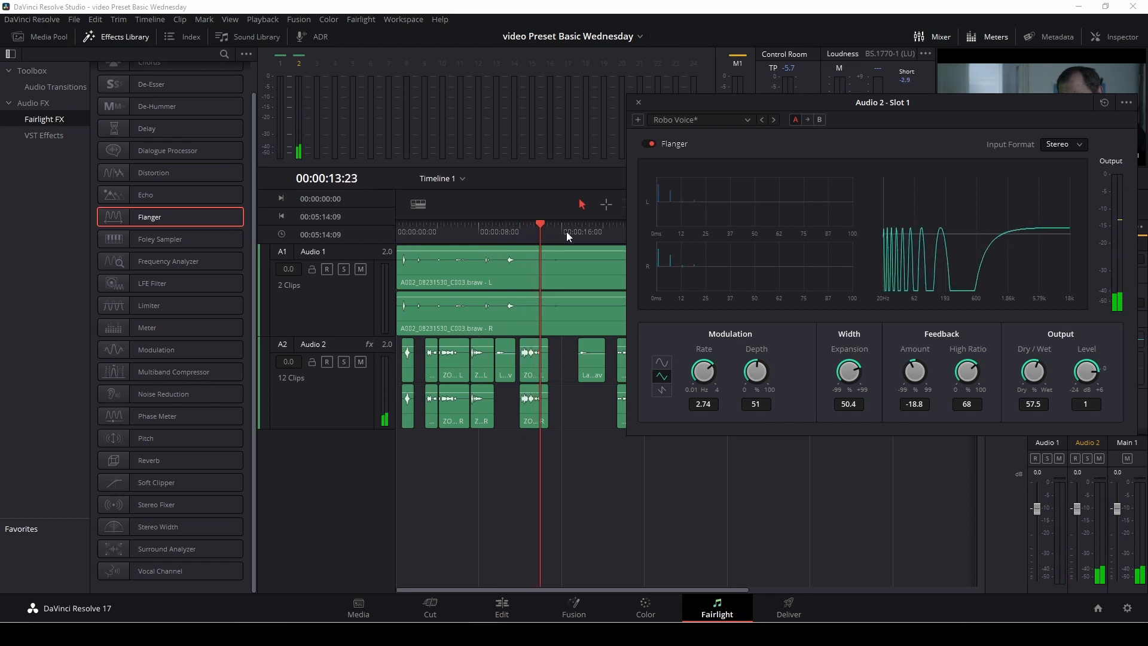
drag(981, 106, 708, 106)
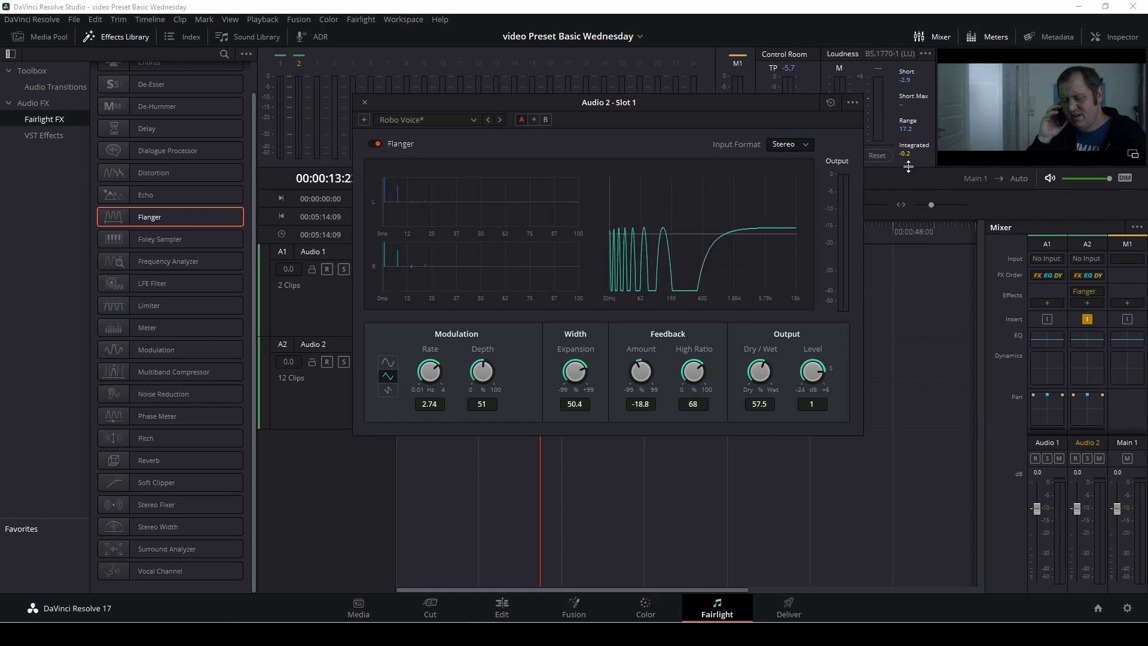
click(376, 104)
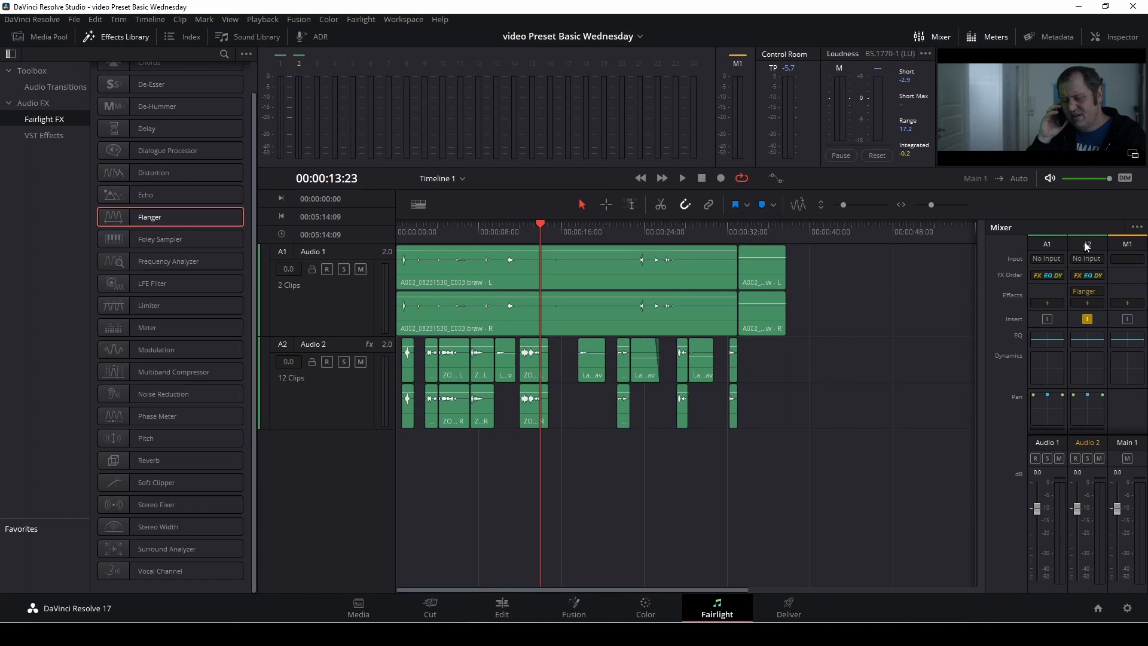
Step: Remove the Flanger effect from the Audio 2 track
click(342, 343)
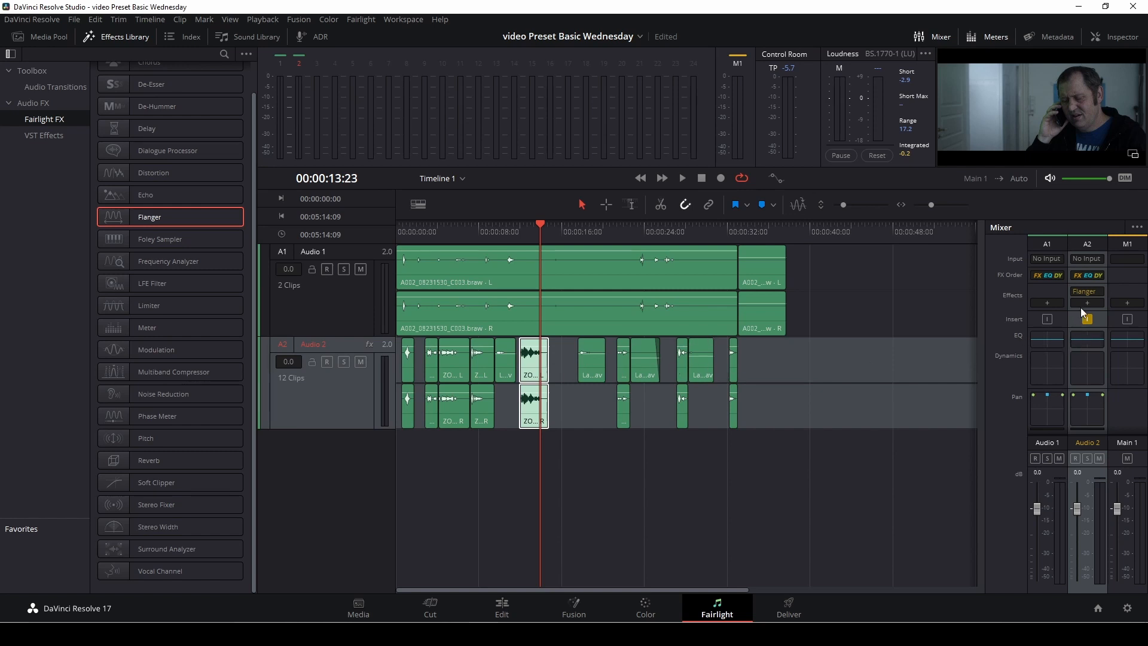
mouse_move(1099, 285)
click(1100, 290)
click(1103, 304)
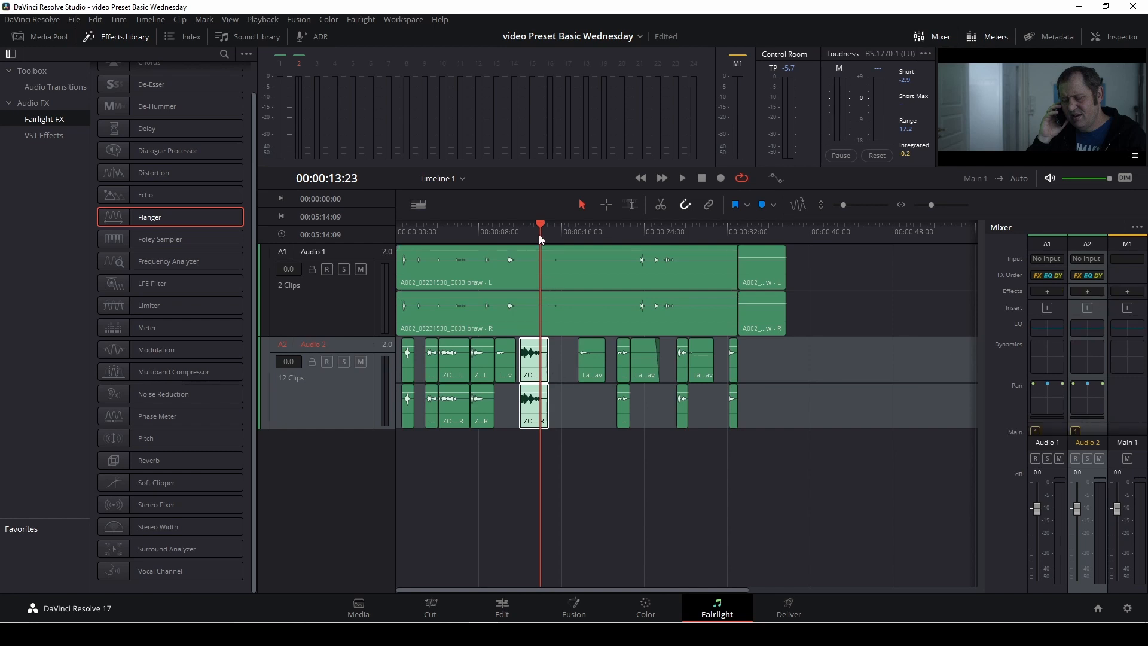
Step: Return the playhead to the start of the timeline and rename the Audio 2 track to "phone"
drag(539, 235, 373, 250)
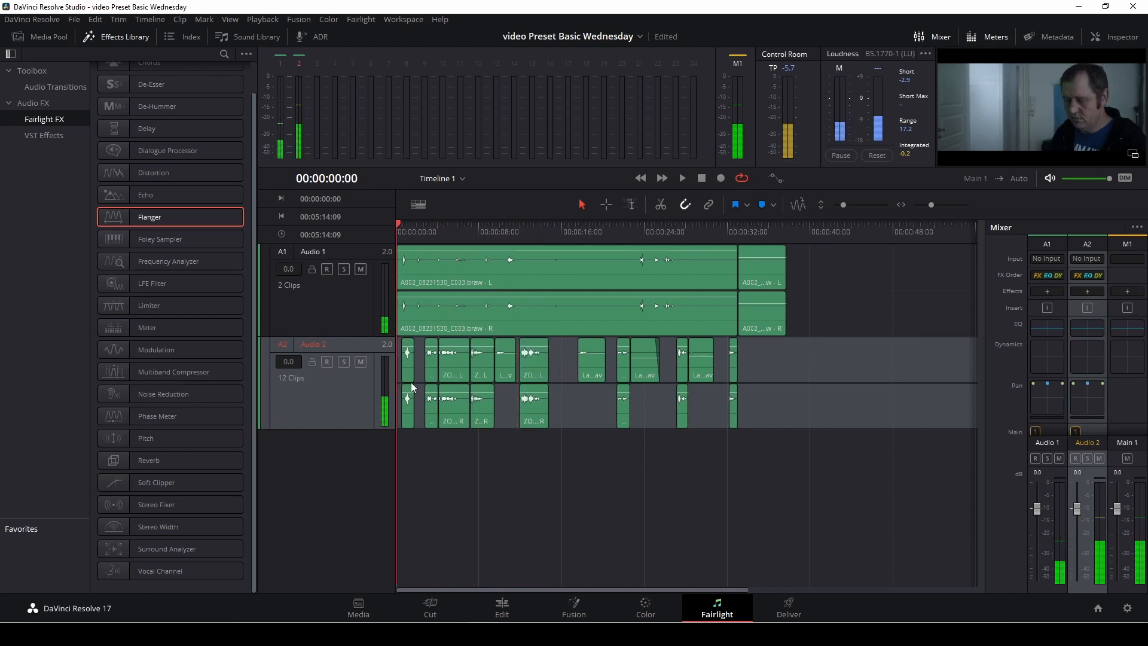
double_click(324, 343)
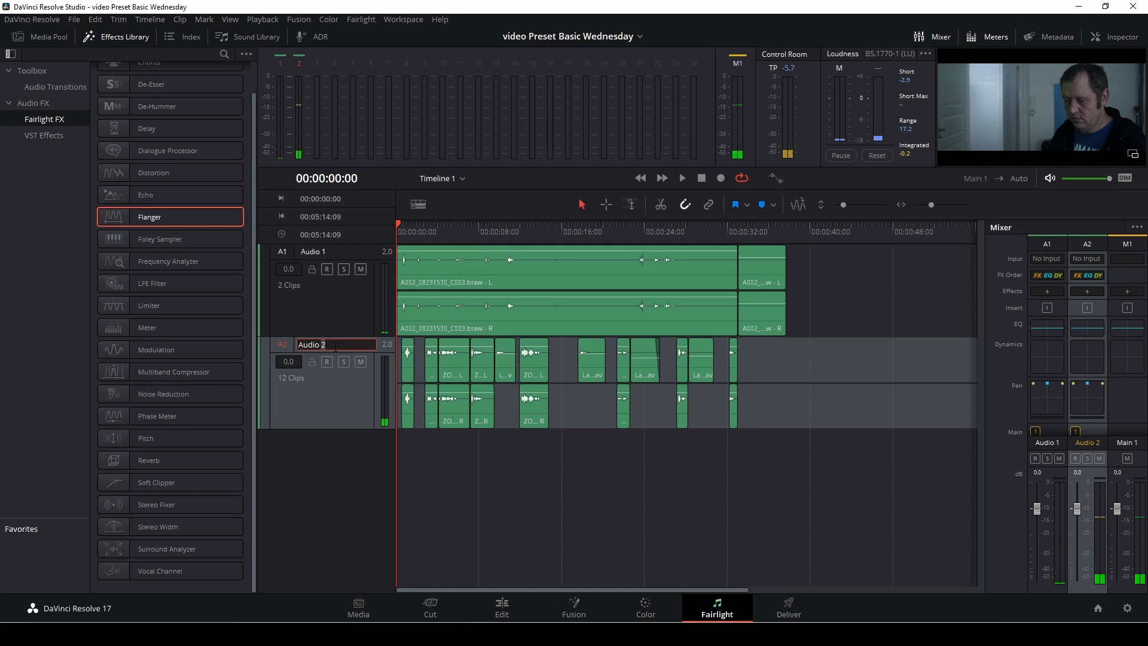
key(BackSpace)
key(BackSpace)
key(BackSpace)
key(BackSpace)
key(BackSpace)
key(BackSpace)
key(BackSpace)
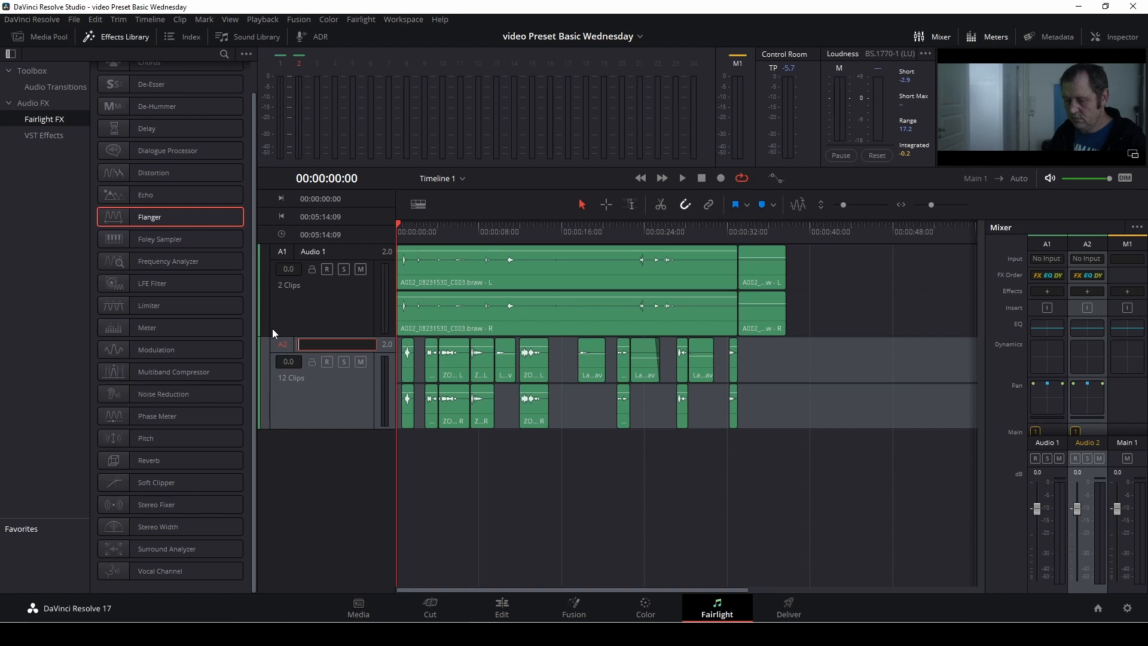
text(phone)
key(Return)
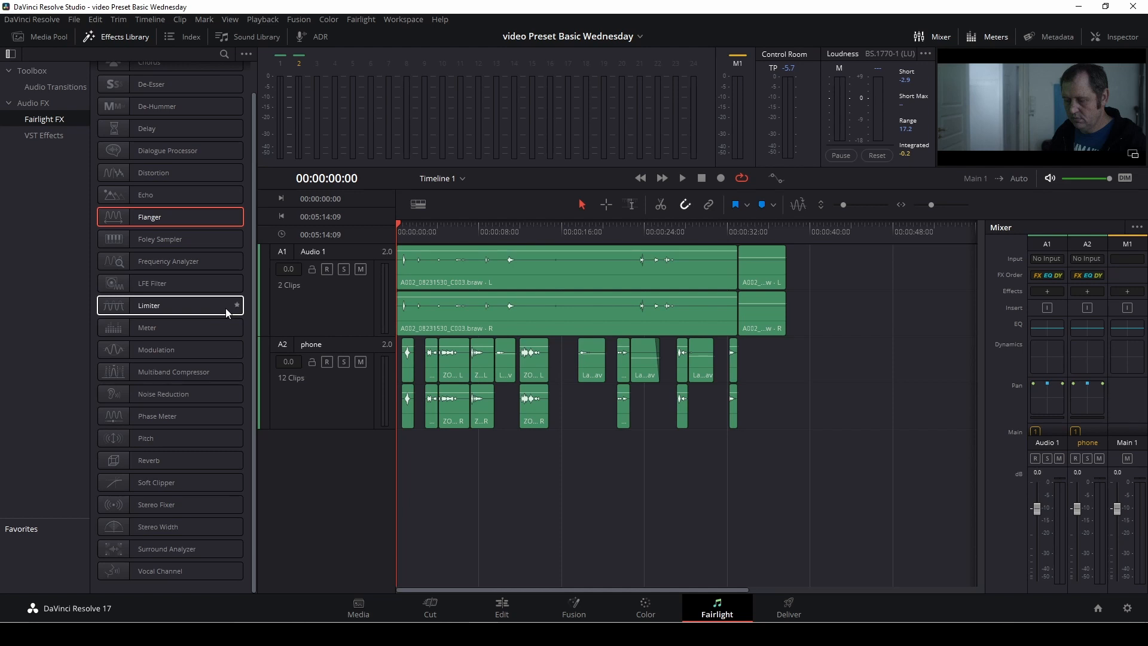
Step: Apply the Fairlight FX Pitch effect to the phone track
click(159, 437)
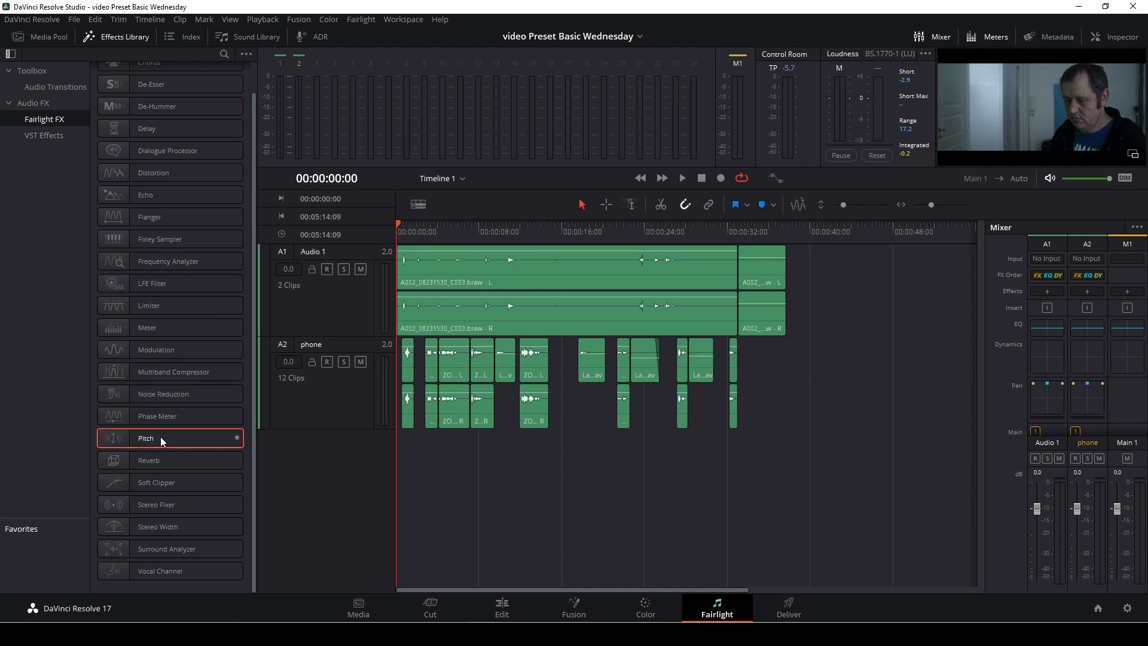
drag(160, 437, 350, 347)
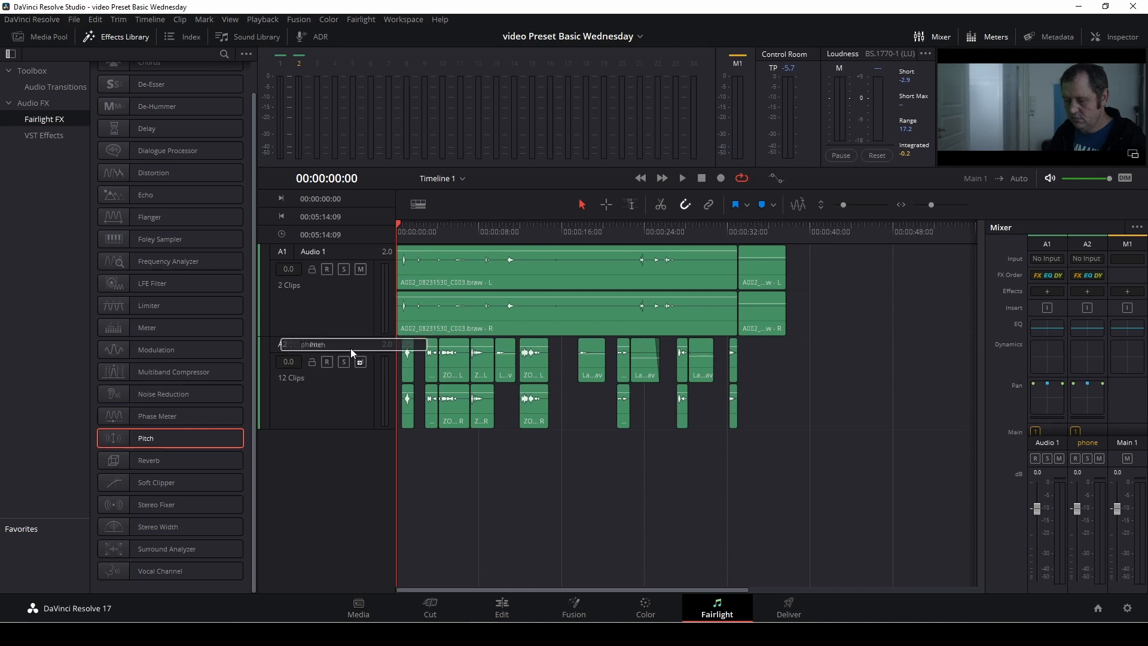
drag(350, 348, 350, 348)
drag(532, 245, 687, 235)
Step: Mute the Audio 1 track and play the phone track from 00:00:04:03
click(361, 269)
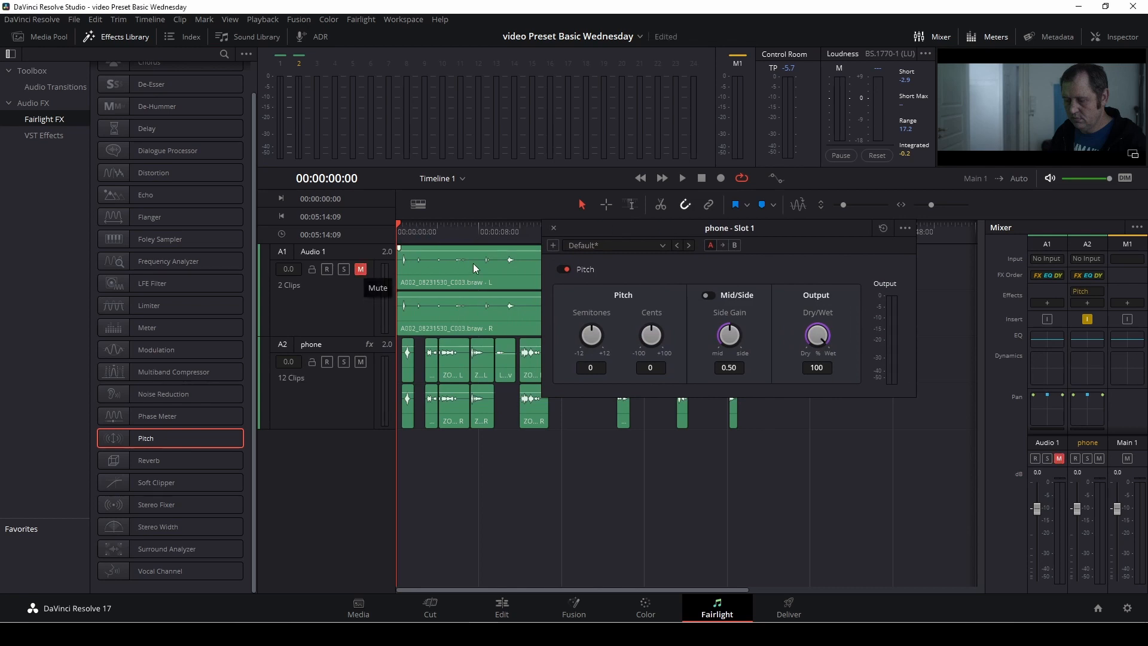
click(435, 235)
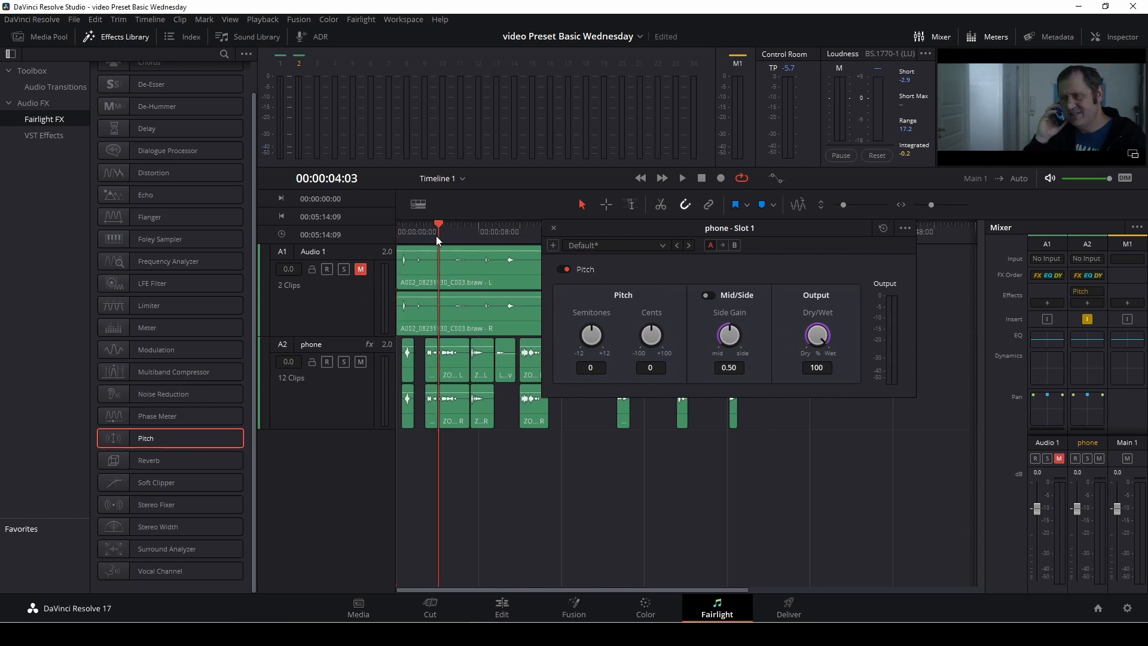
key(space)
Step: Set the Pitch effect to -3 semitones and -11.9 cents during playback, and close its window
drag(799, 229, 777, 172)
drag(575, 275, 577, 282)
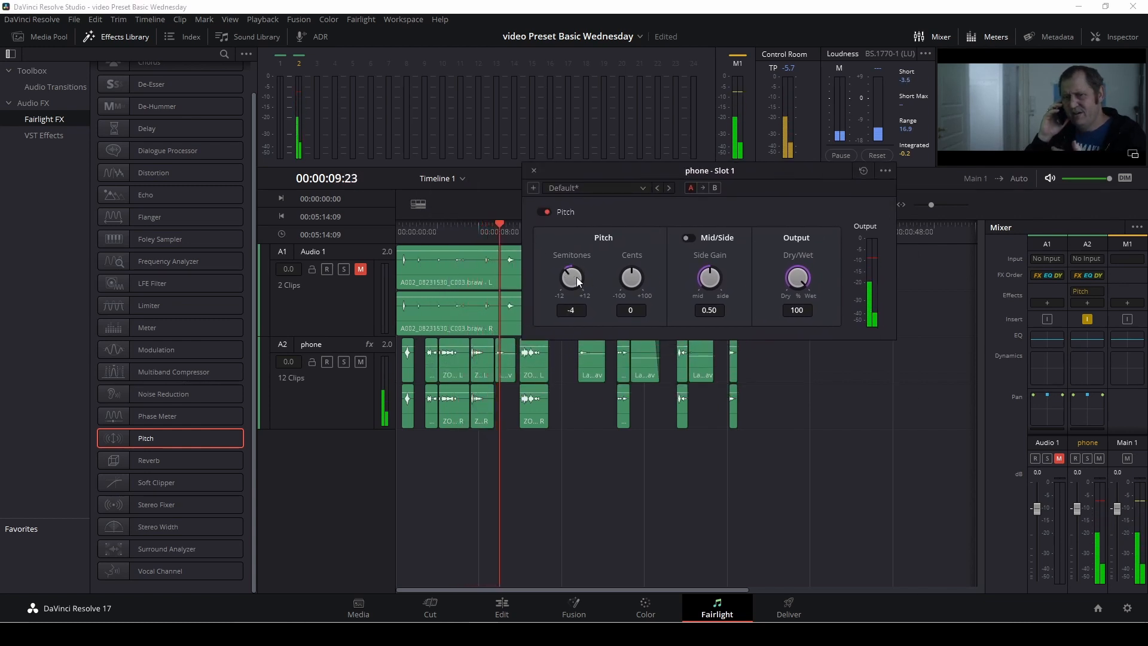
drag(576, 281, 622, 278)
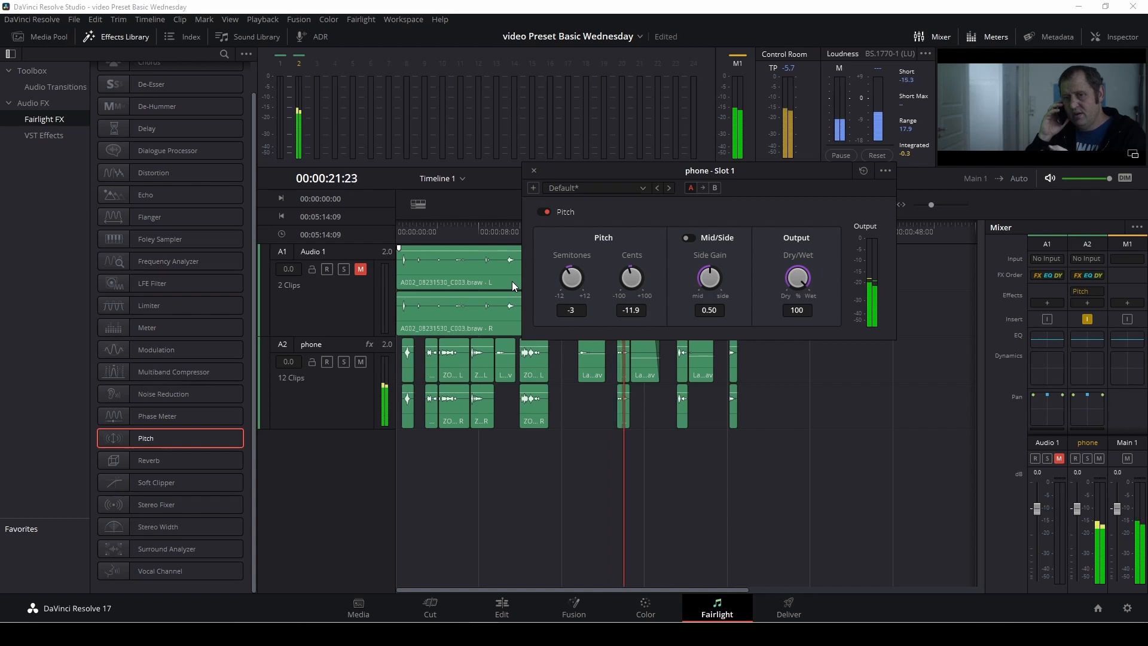
key(space)
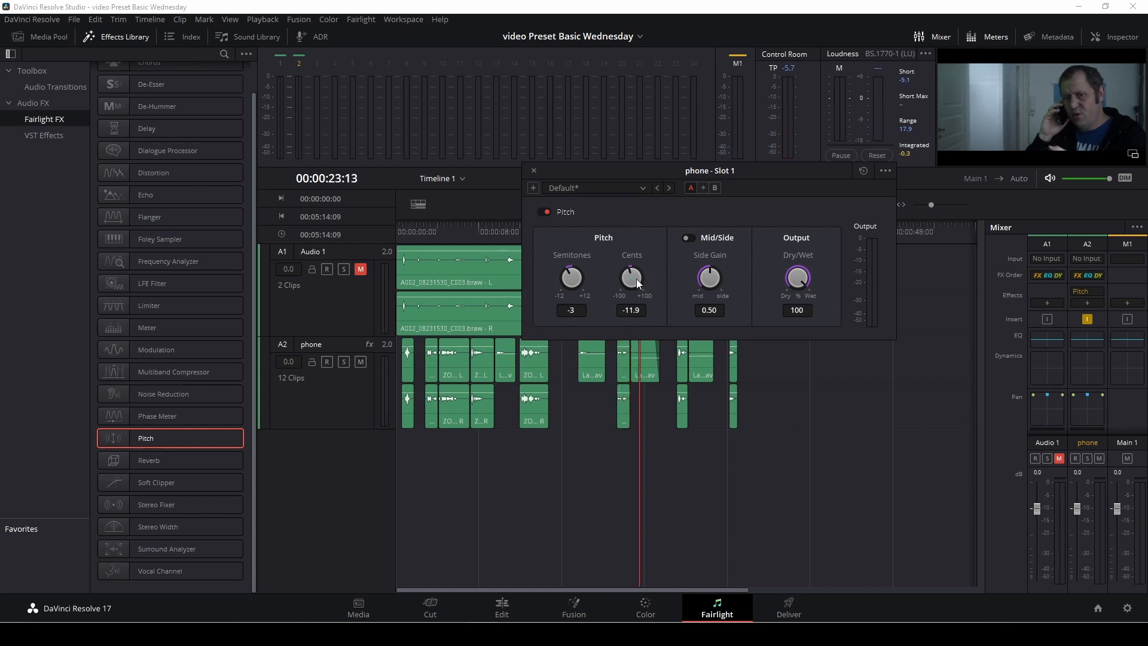
click(536, 172)
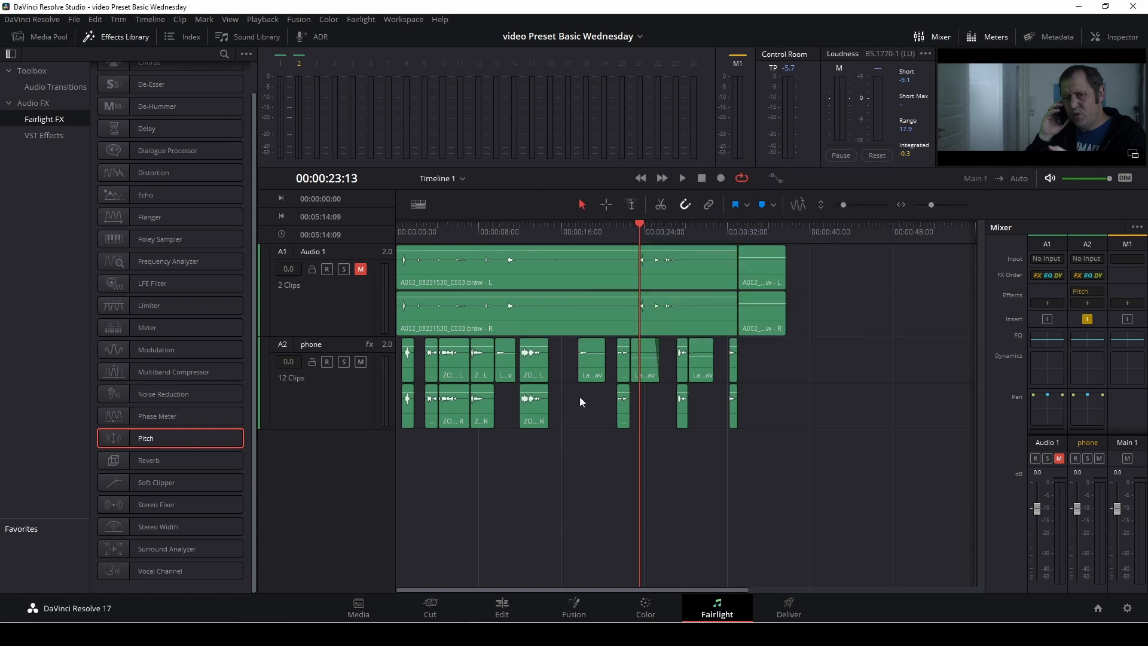
Step: Play the phone track from about 20 seconds and again from about 17 seconds to check the pitch effect
drag(623, 231, 608, 231)
key(space)
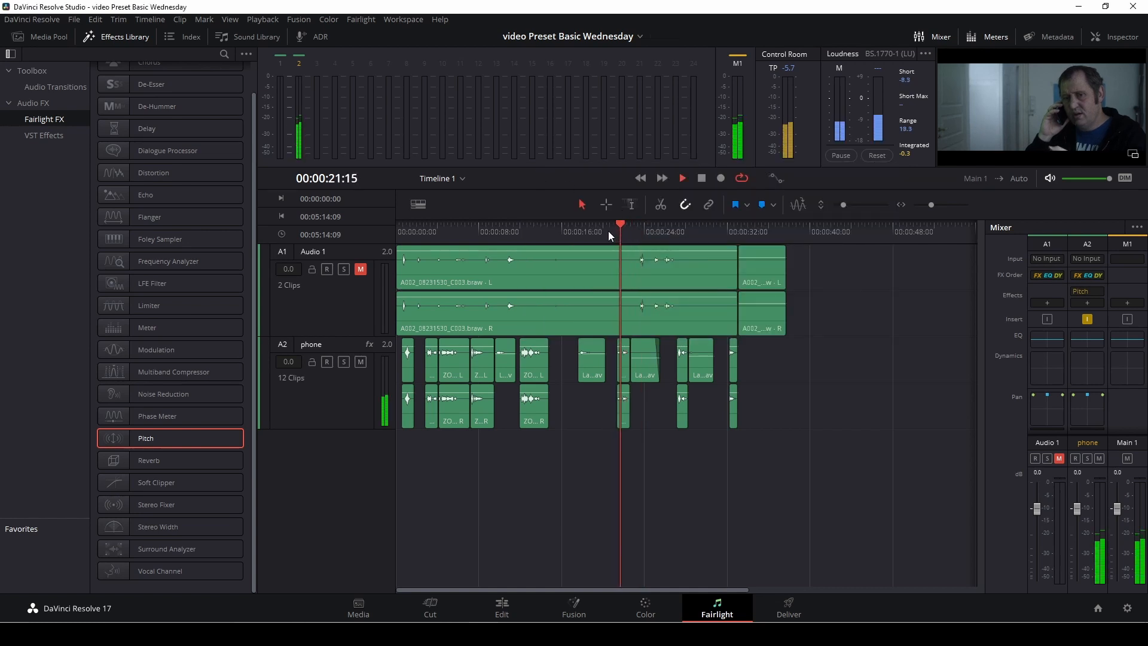
click(579, 227)
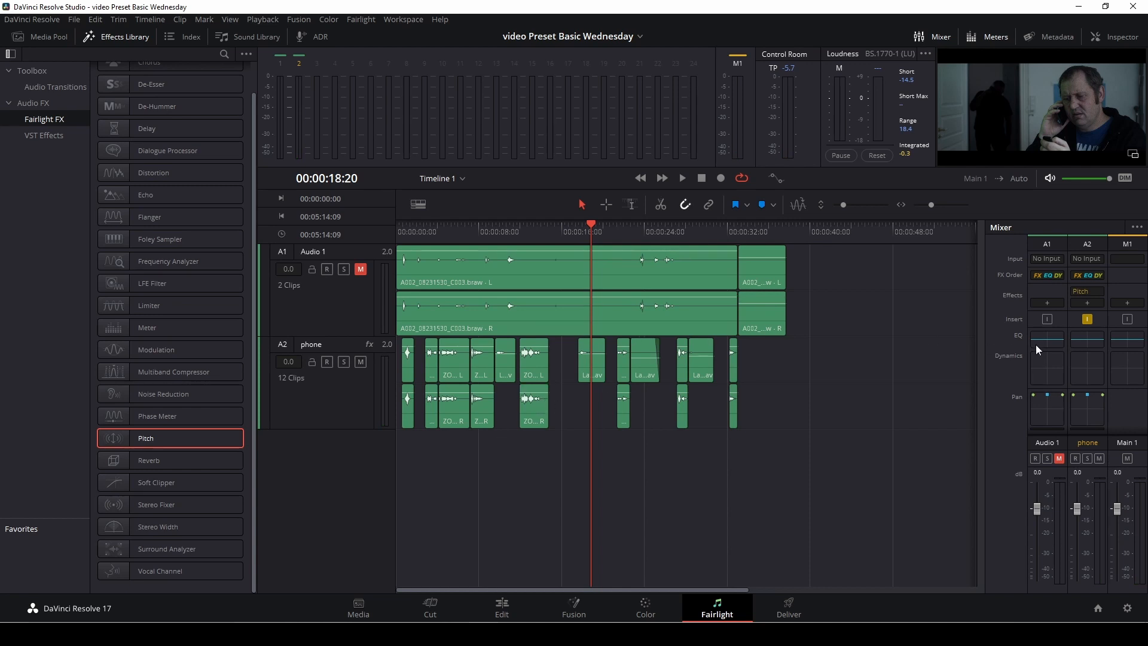
Step: Enable Bands 1 and 6 in the phone track's equalizer and set their frequencies to 100 and 13k7
click(1083, 346)
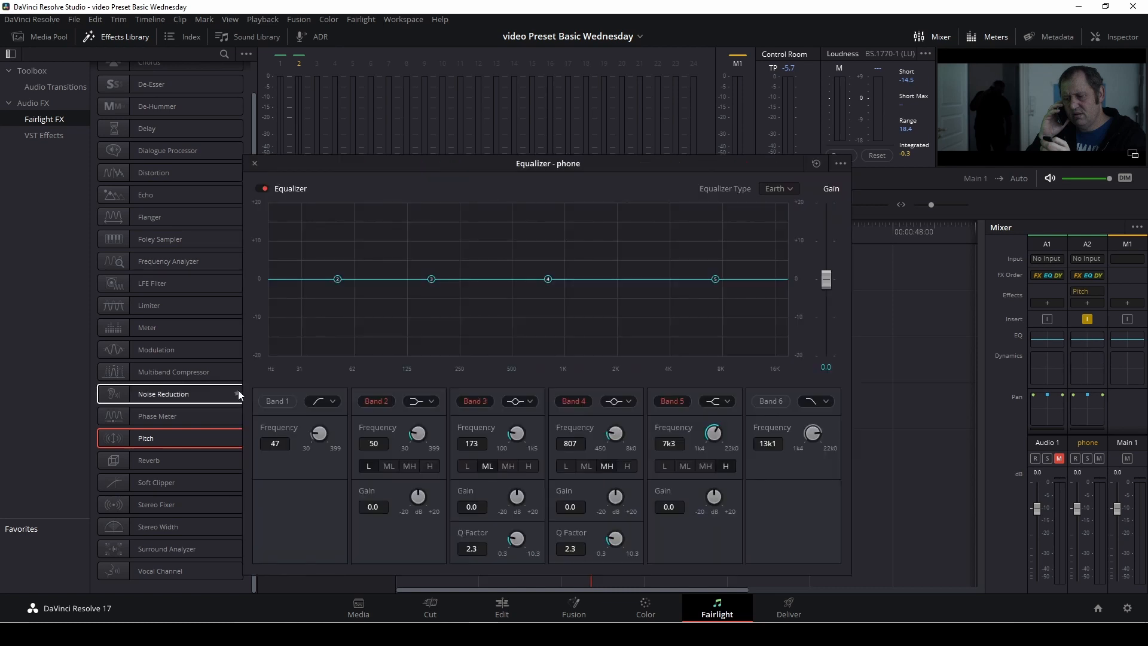
click(276, 400)
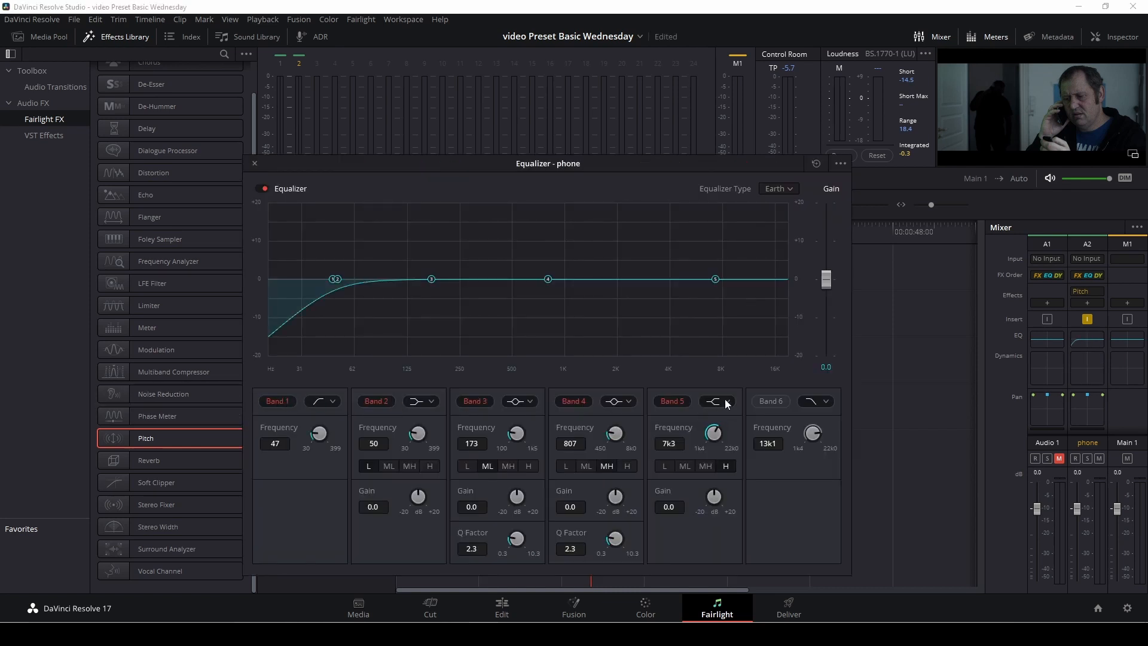
click(754, 405)
drag(311, 435, 375, 446)
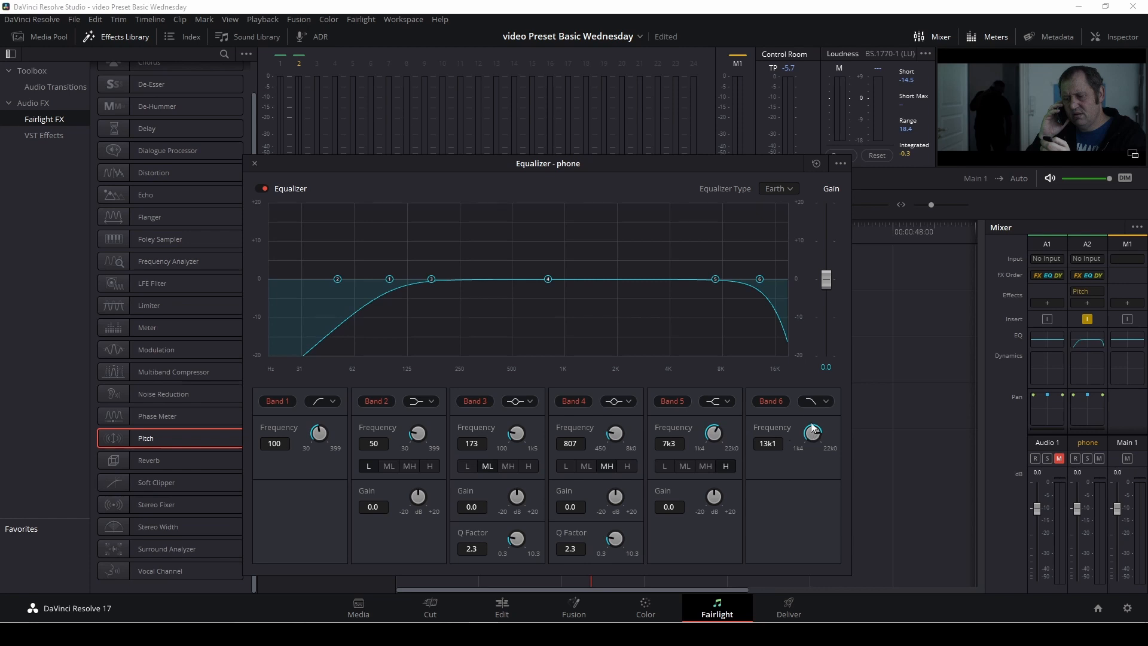
drag(813, 433, 819, 436)
Step: Play from near the timeline start and set equalizer Band 3 to frequency 394, gain -15.9 and Q factor 10.3
drag(486, 163, 806, 147)
drag(438, 231, 404, 239)
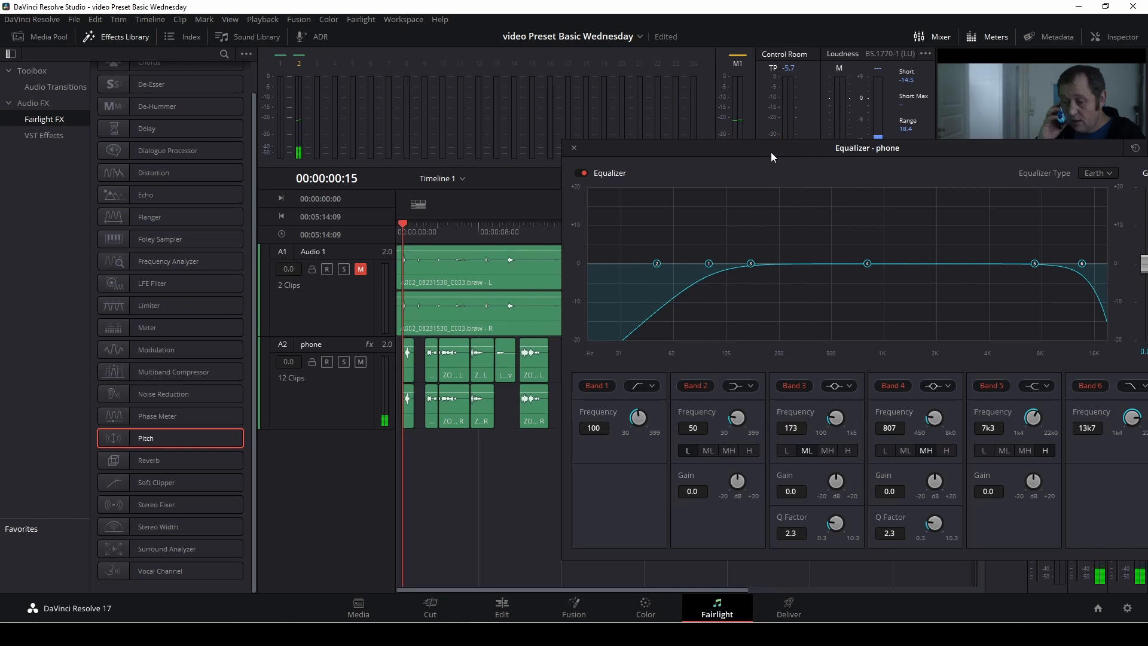
drag(770, 152, 508, 119)
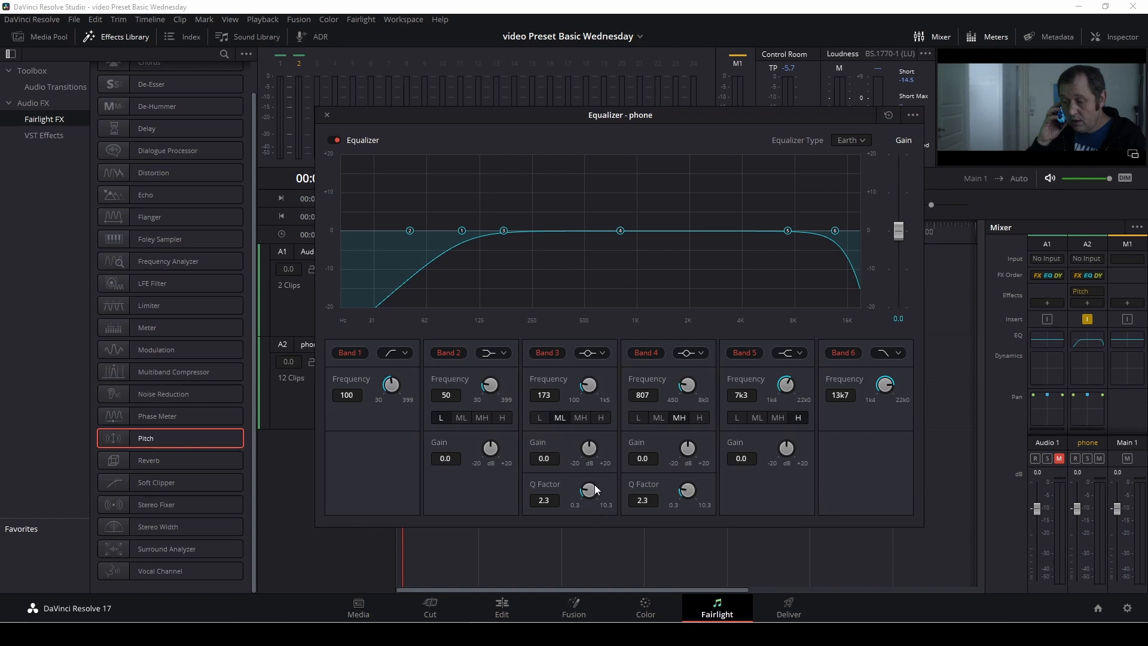
drag(593, 490, 808, 489)
drag(590, 452, 719, 449)
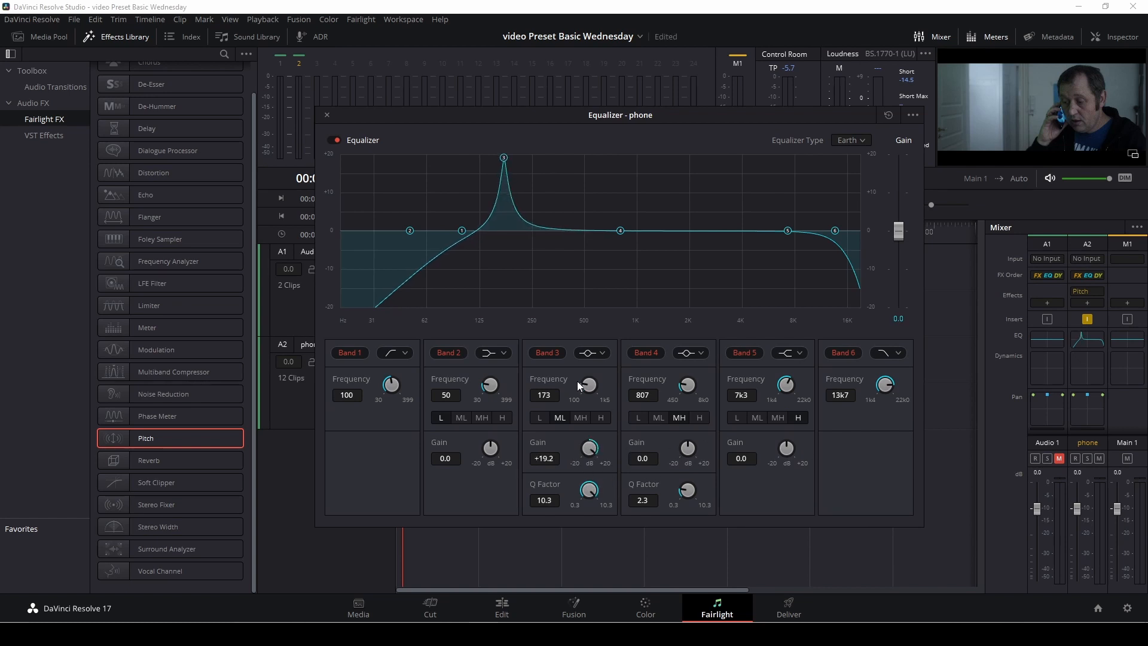
drag(587, 389, 658, 388)
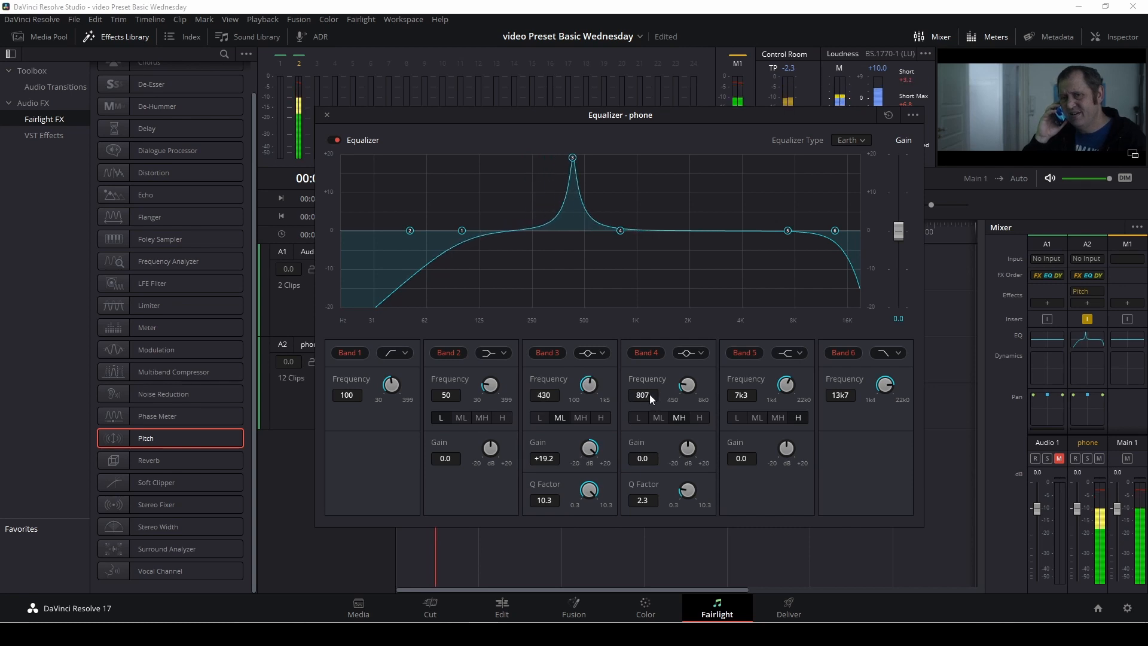
drag(572, 158, 565, 289)
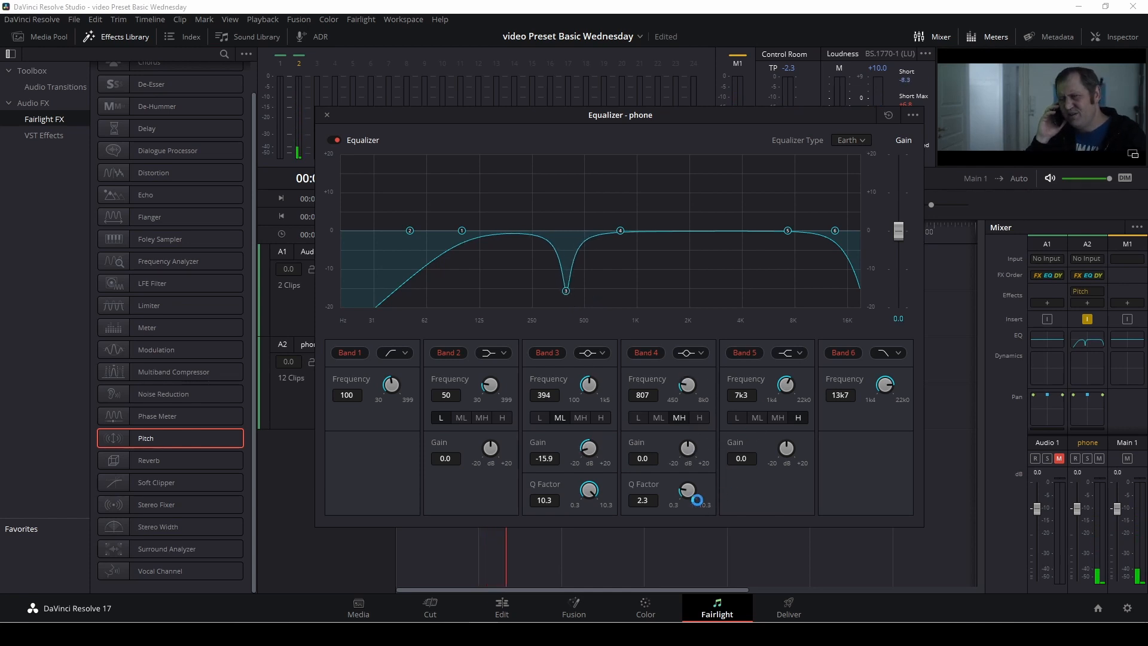
Step: Set equalizer Band 4 to frequency 1k8, gain +4.3 and Q factor 10.3, and close the equalizer
drag(685, 453, 862, 459)
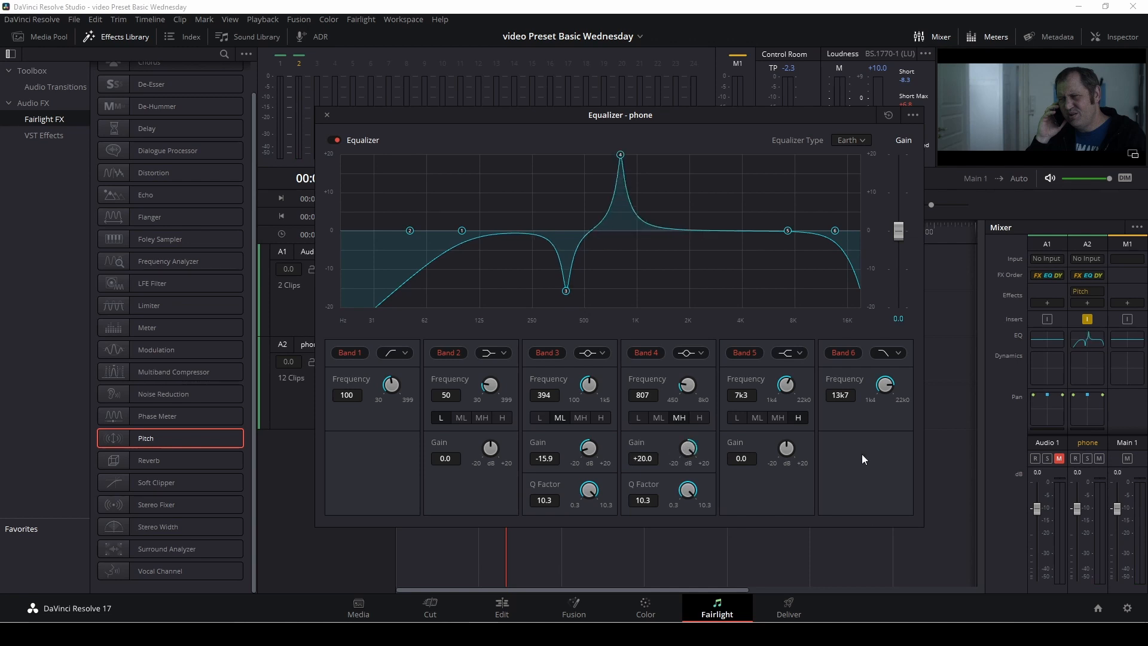
drag(685, 389, 739, 392)
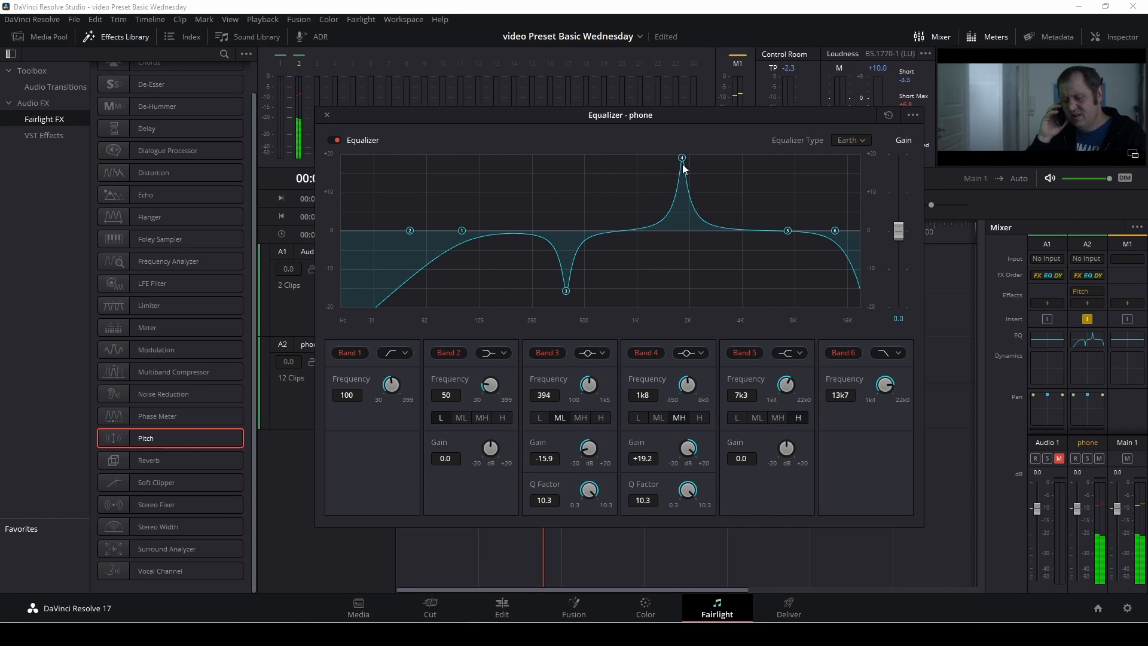
drag(683, 155, 683, 218)
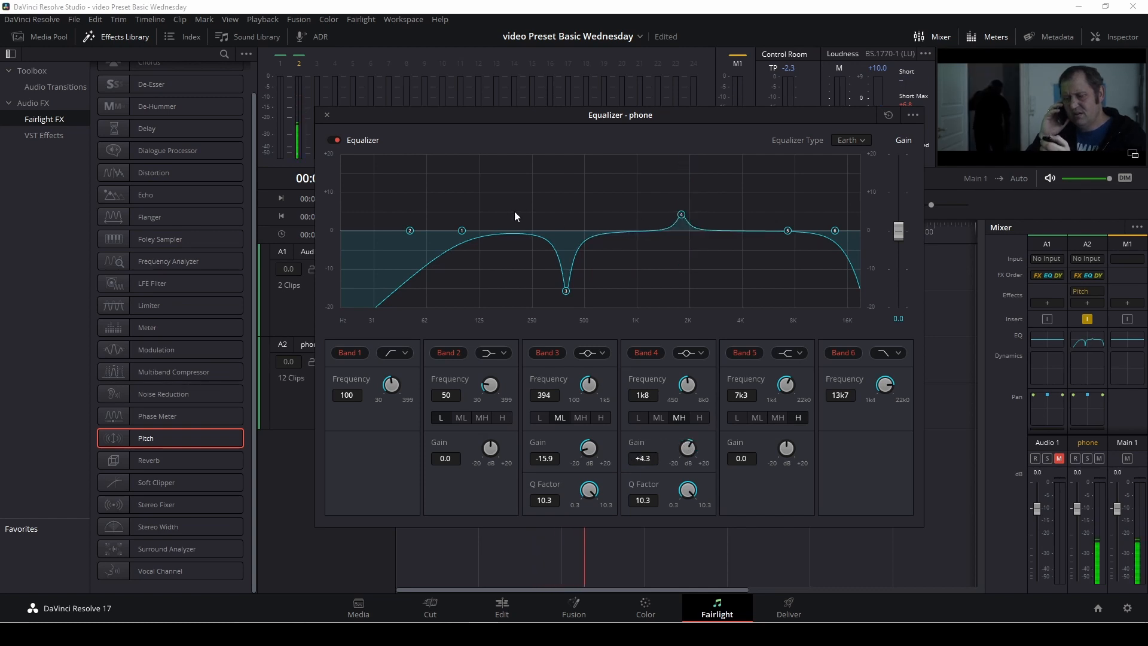
drag(507, 114, 400, 121)
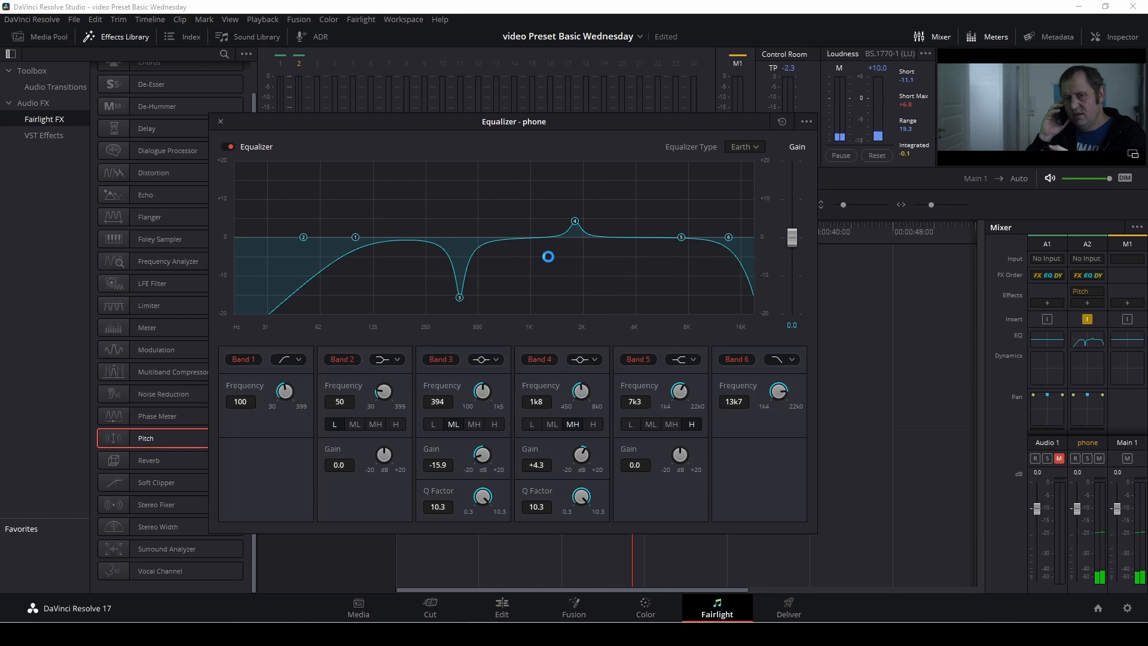
click(221, 122)
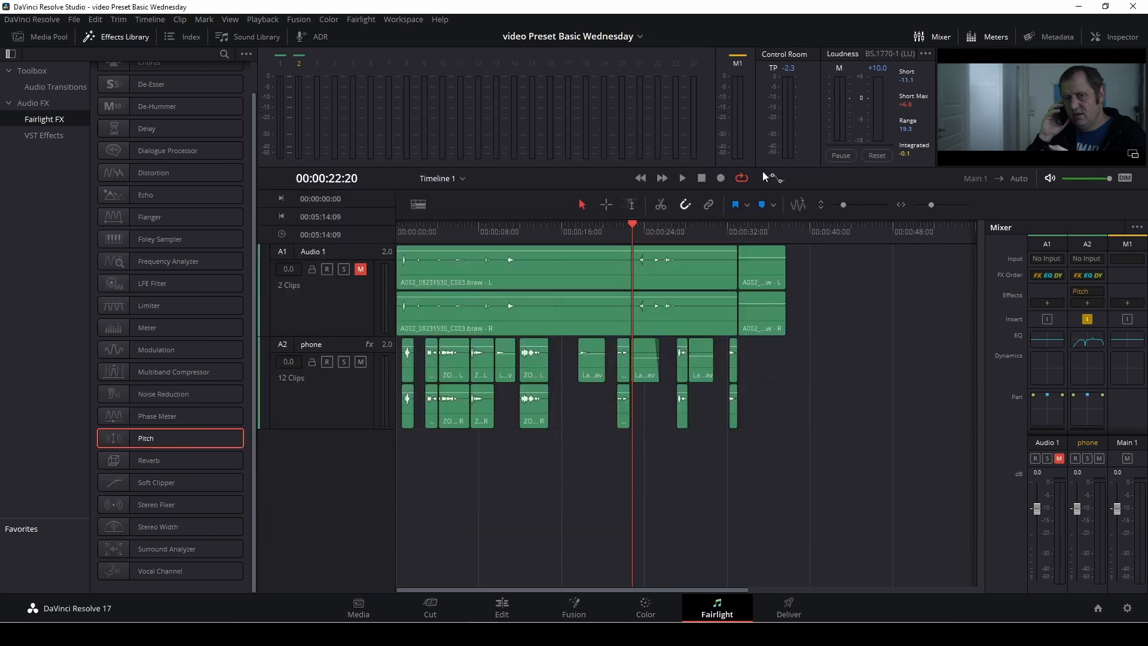
Step: Enable the compressor in the phone track's Dynamics and set threshold -30.8 and ratio 4.1:1 while playing from near the start
click(1086, 375)
drag(579, 286, 932, 191)
click(541, 391)
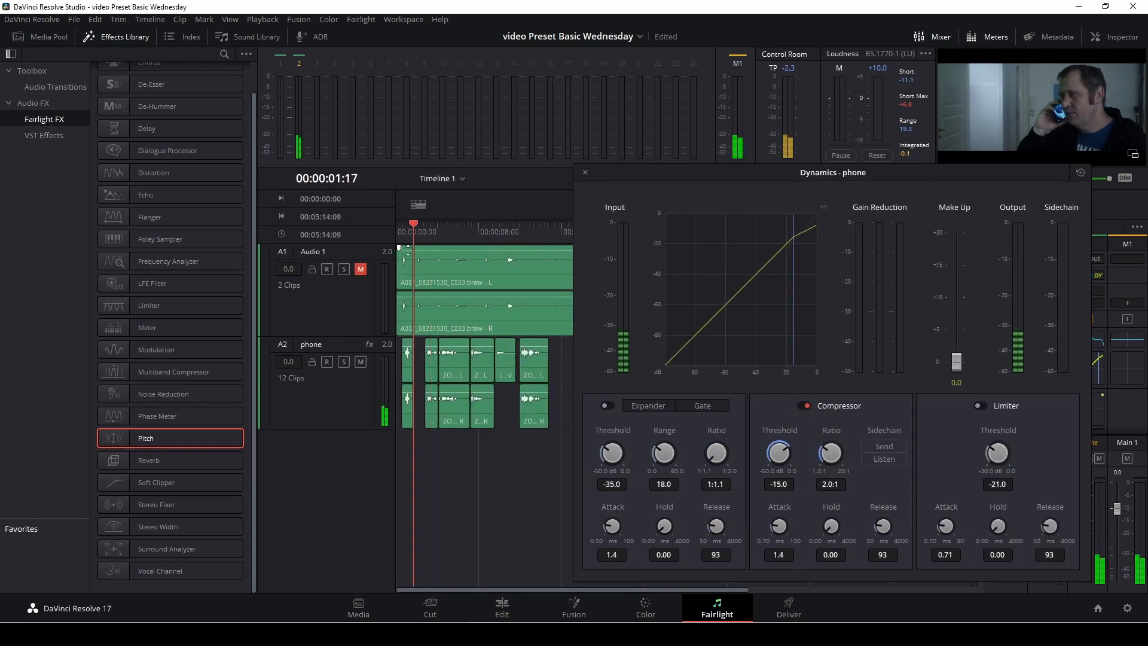
drag(933, 170, 629, 97)
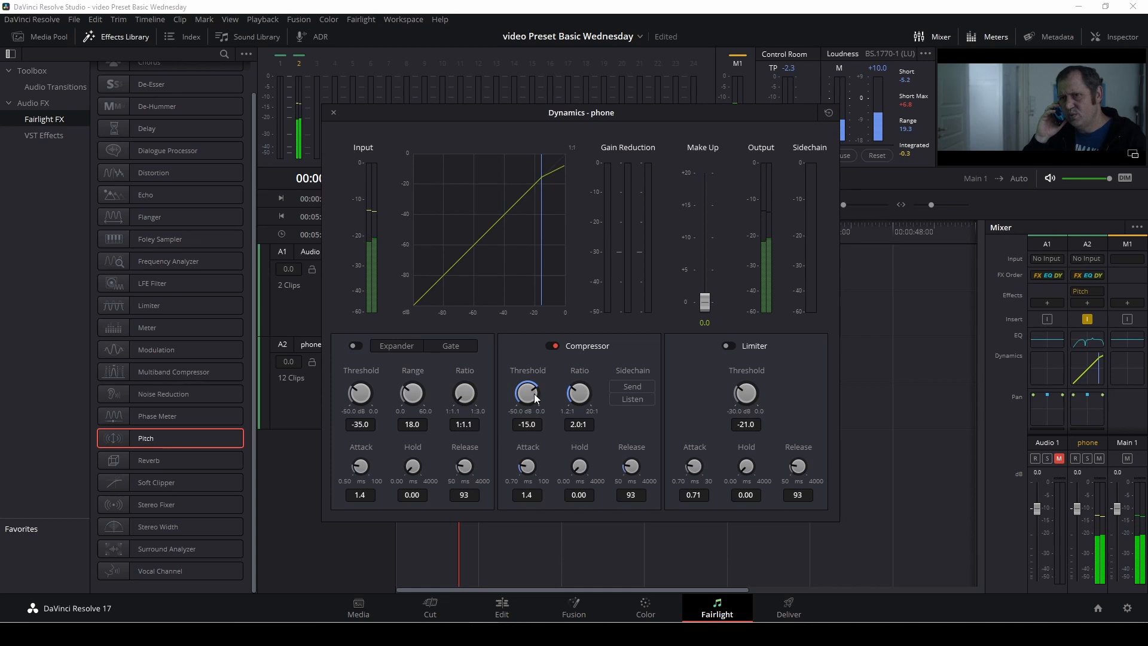
drag(533, 393, 478, 389)
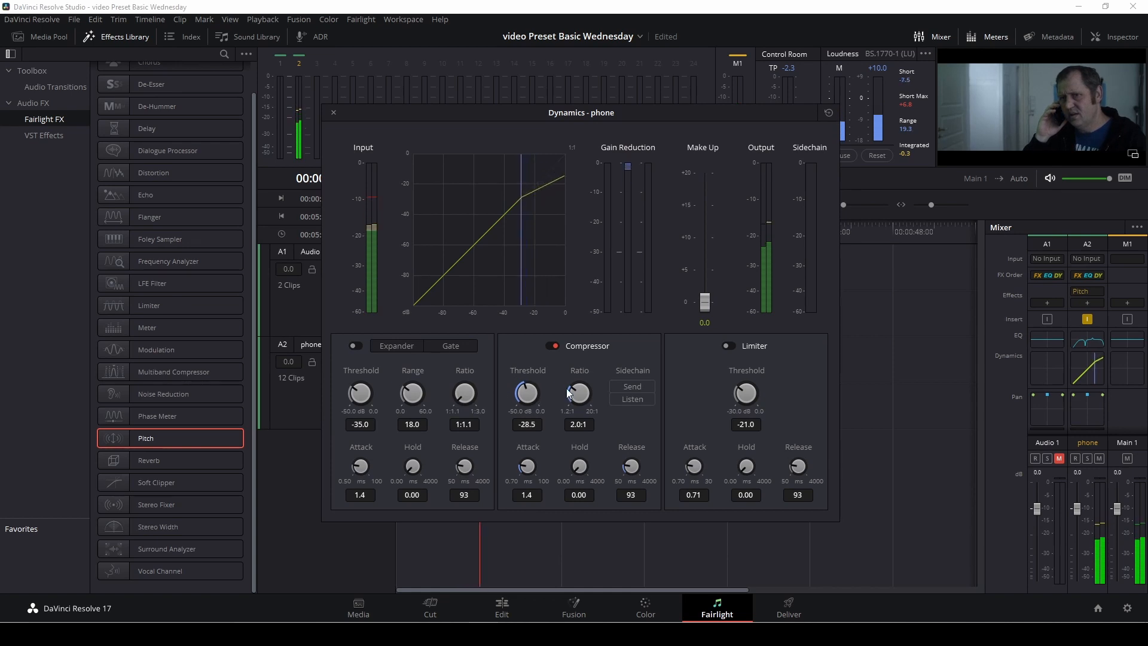
drag(567, 392, 630, 394)
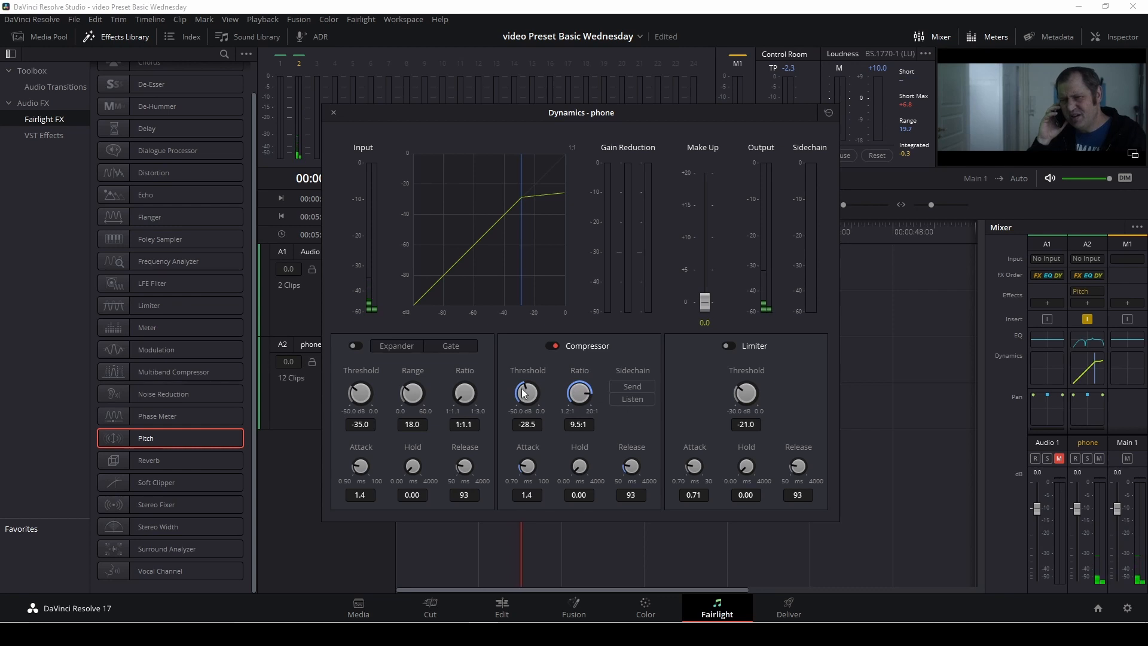
drag(521, 389, 565, 390)
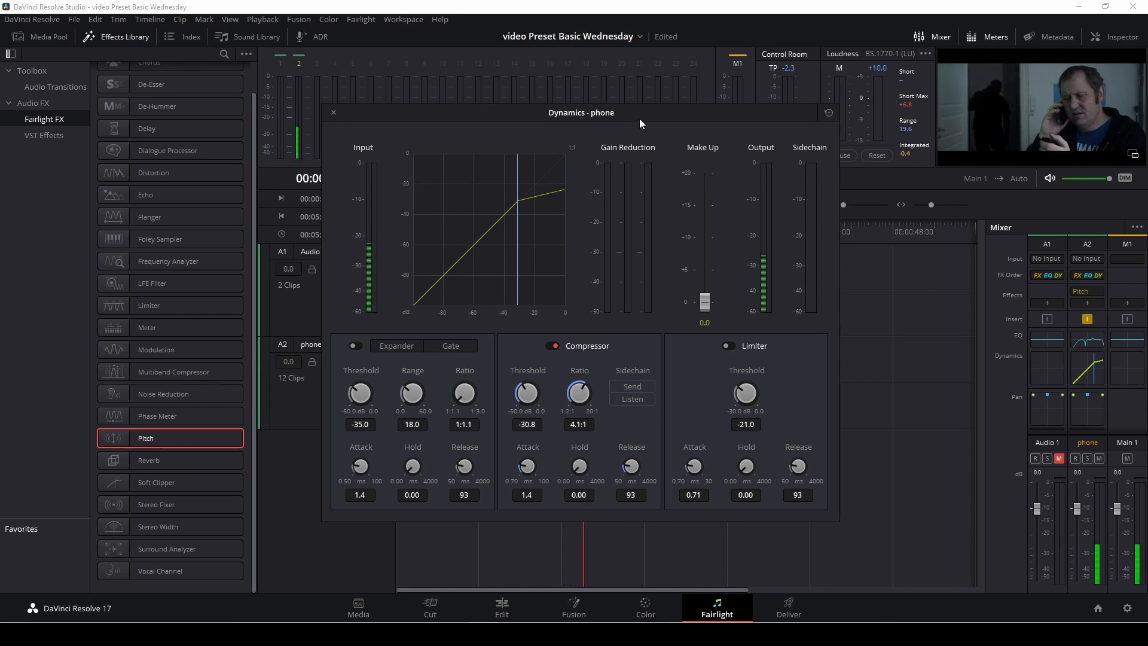
Step: Play the phone track from about 3 seconds to check the compression, and close its Dynamics window
drag(640, 113, 847, 145)
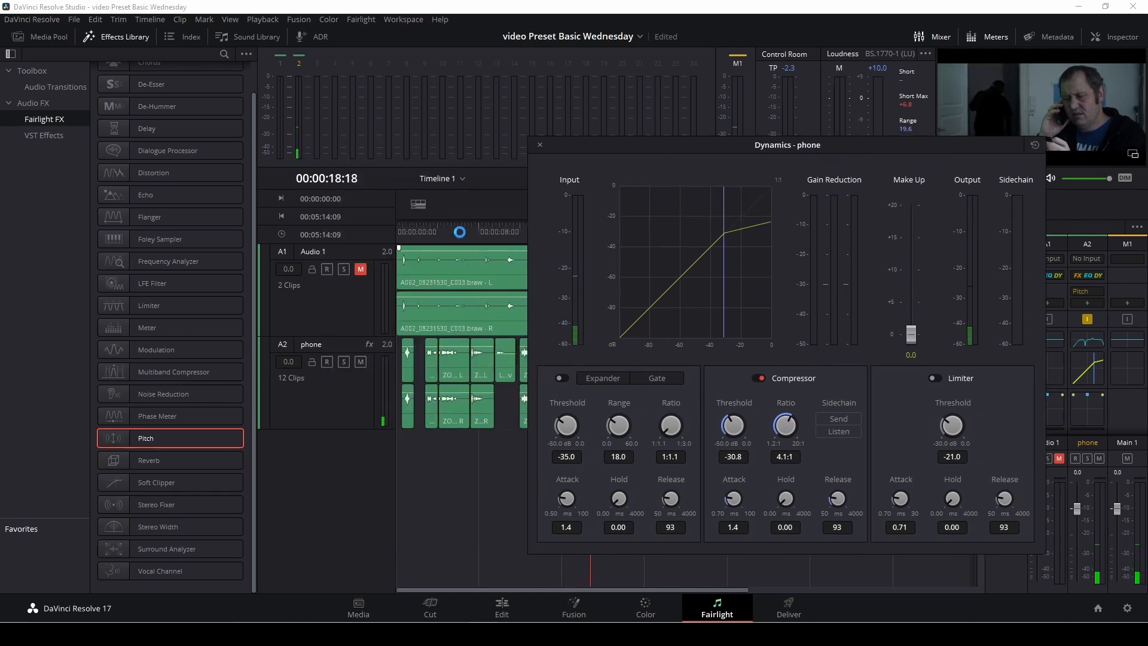
click(425, 232)
key(space)
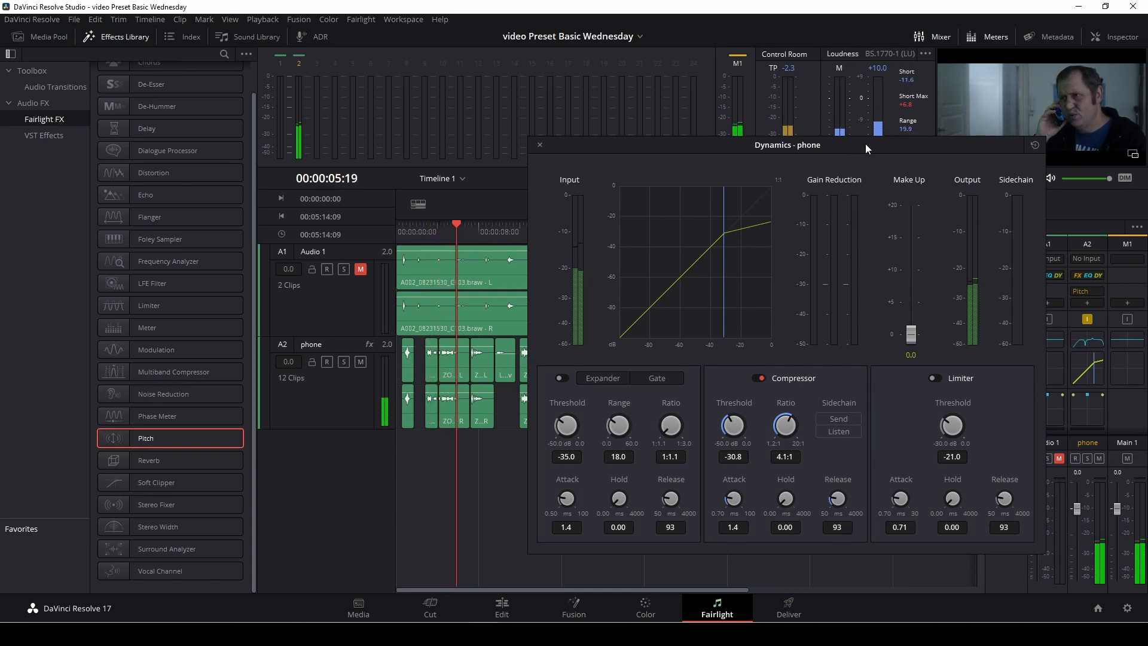
drag(866, 144, 658, 123)
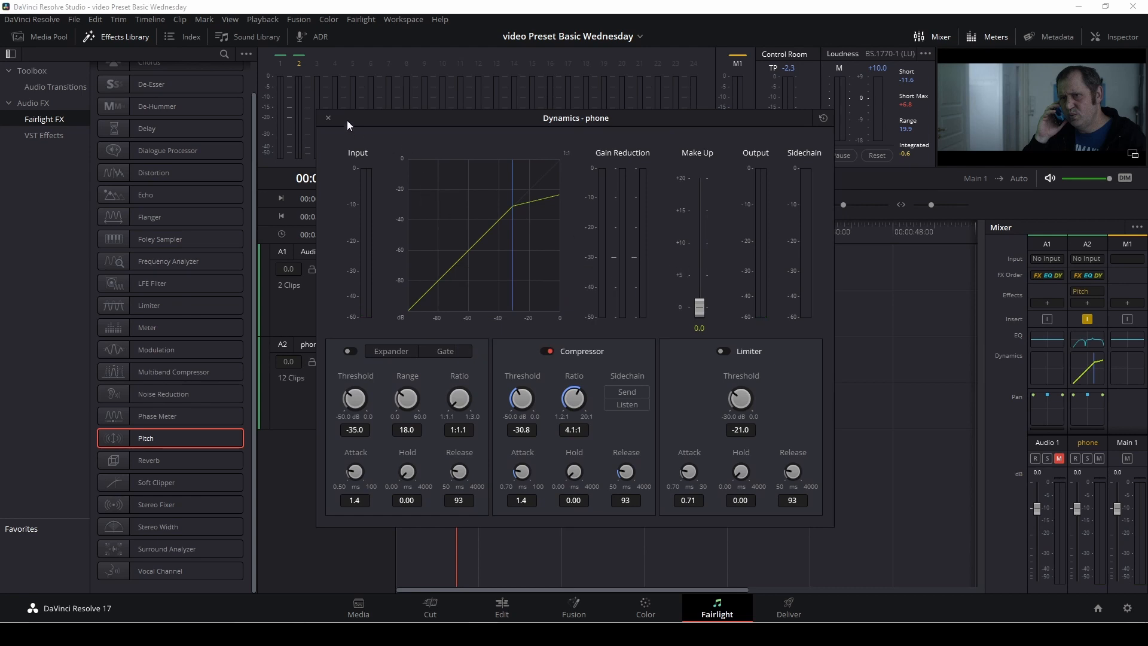
click(328, 119)
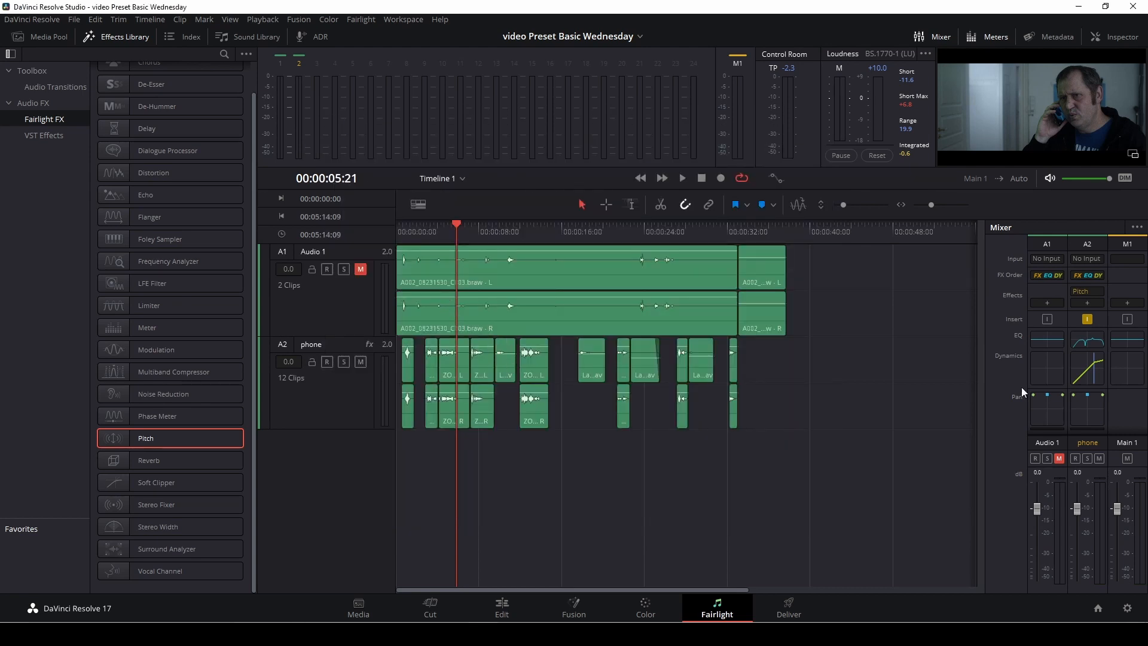
Step: Reopen the phone track's equalizer and adjust Band 4 to frequency 1k5 and gain +9.1 during playback from near the start
click(1088, 340)
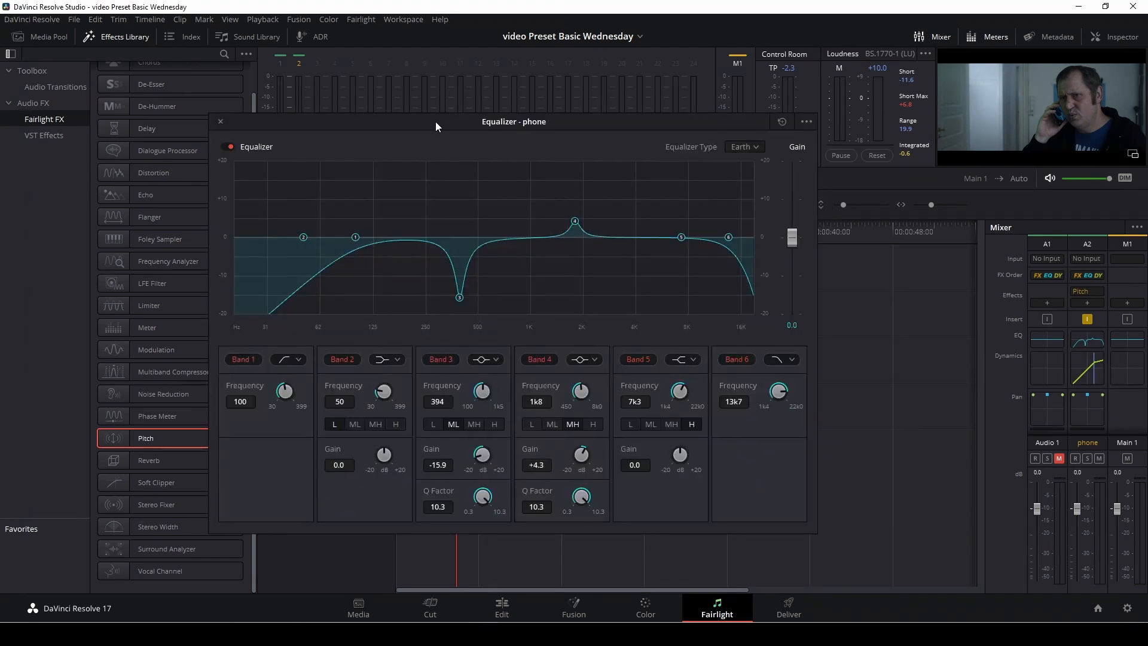
drag(435, 120, 761, 112)
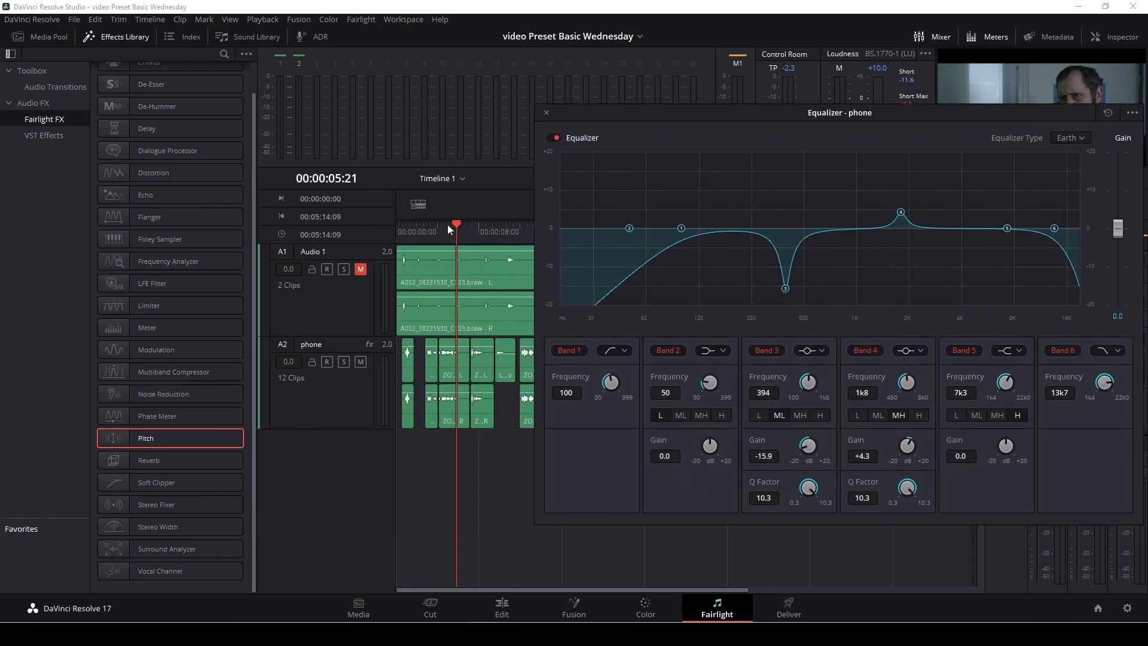
drag(447, 226, 418, 234)
key(space)
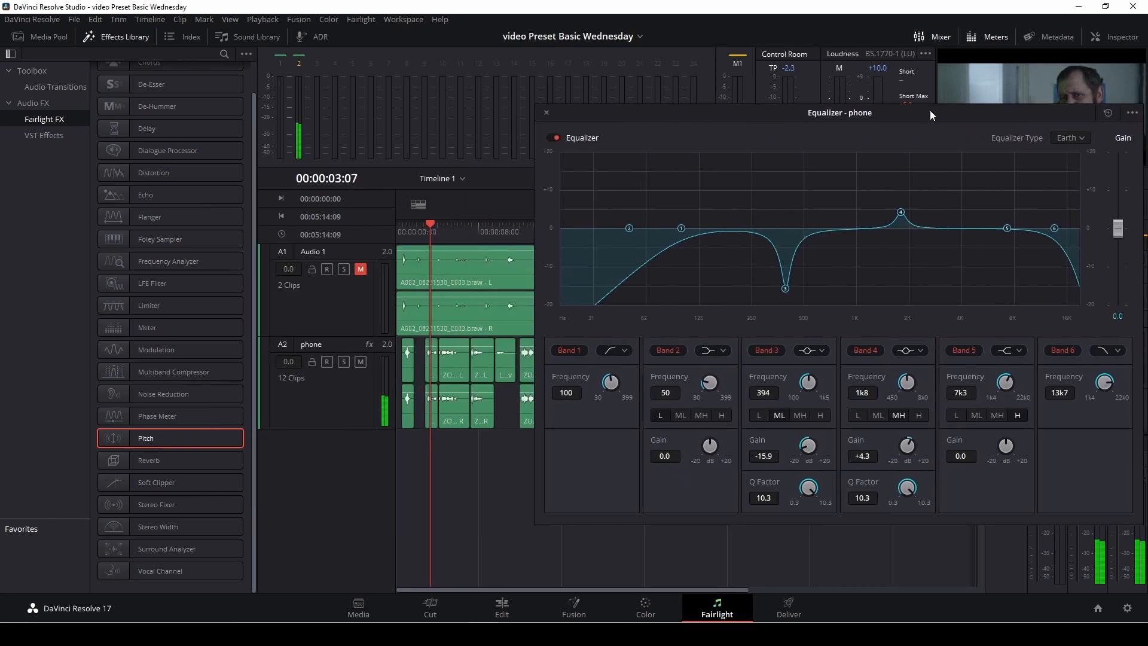
drag(930, 110, 765, 110)
drag(735, 214, 725, 189)
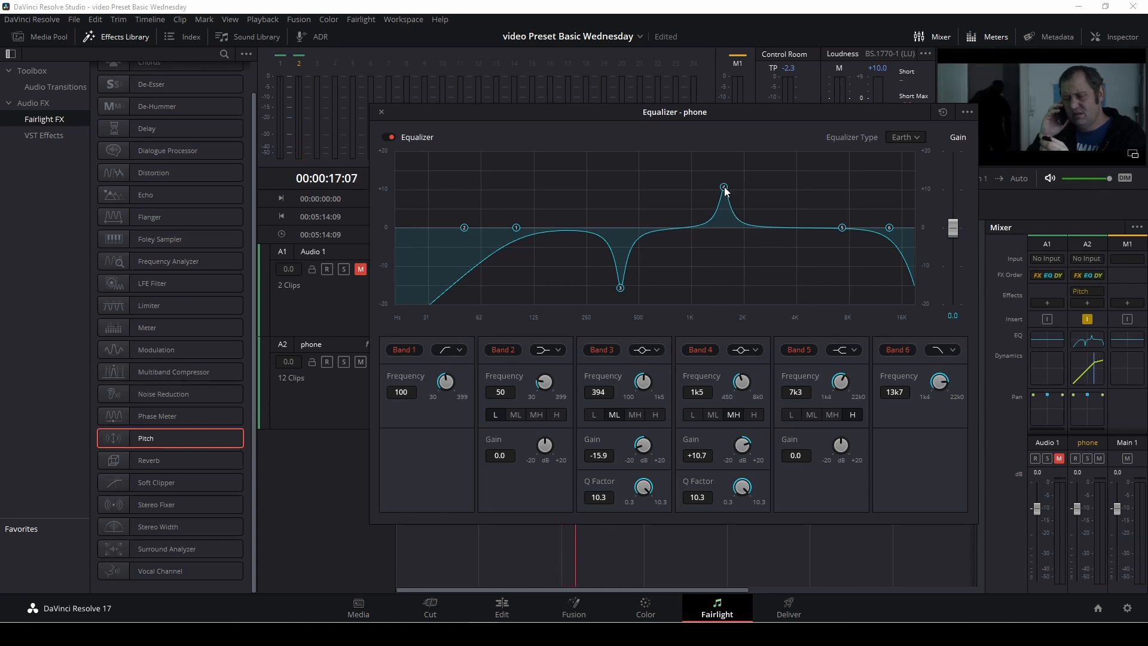
drag(611, 116, 784, 118)
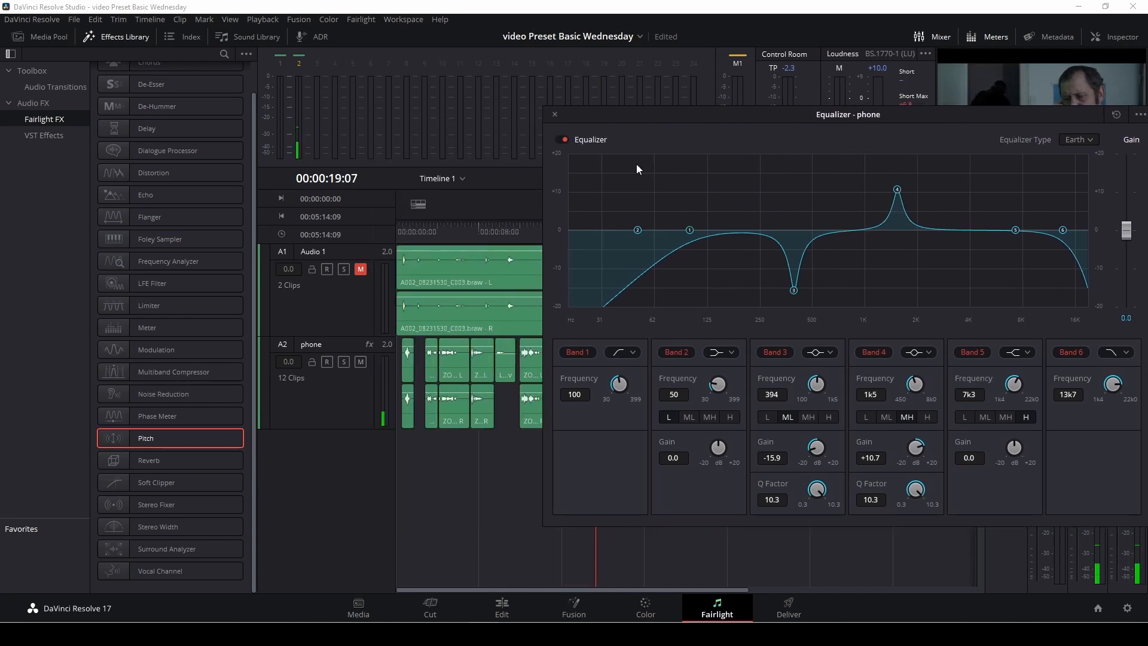
click(436, 239)
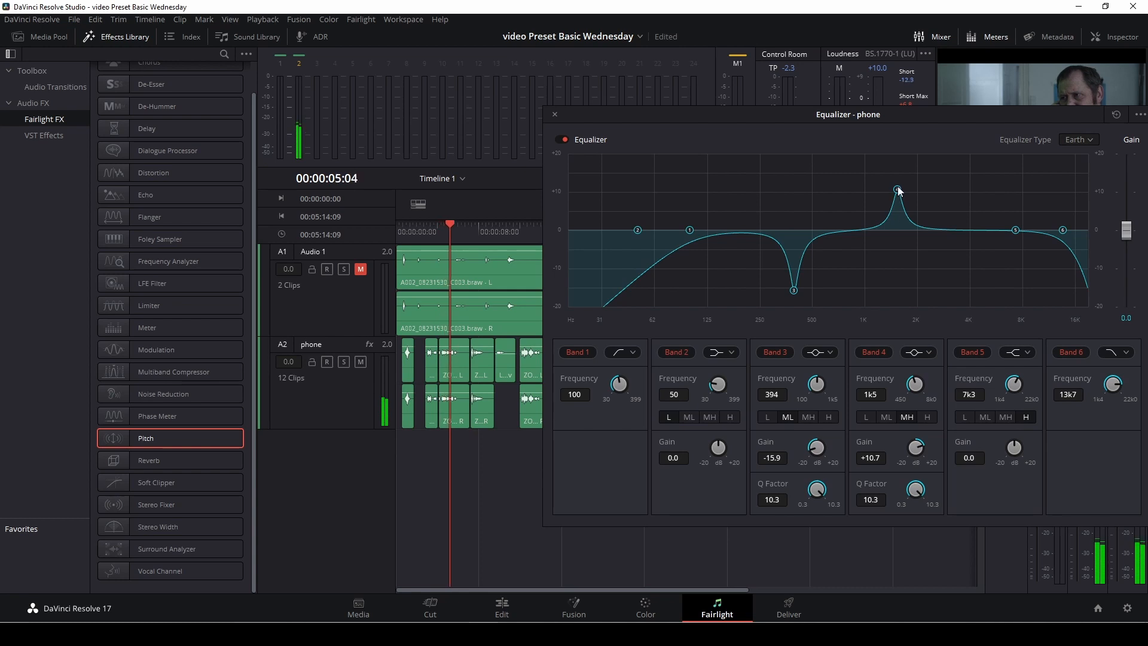
drag(897, 189, 897, 195)
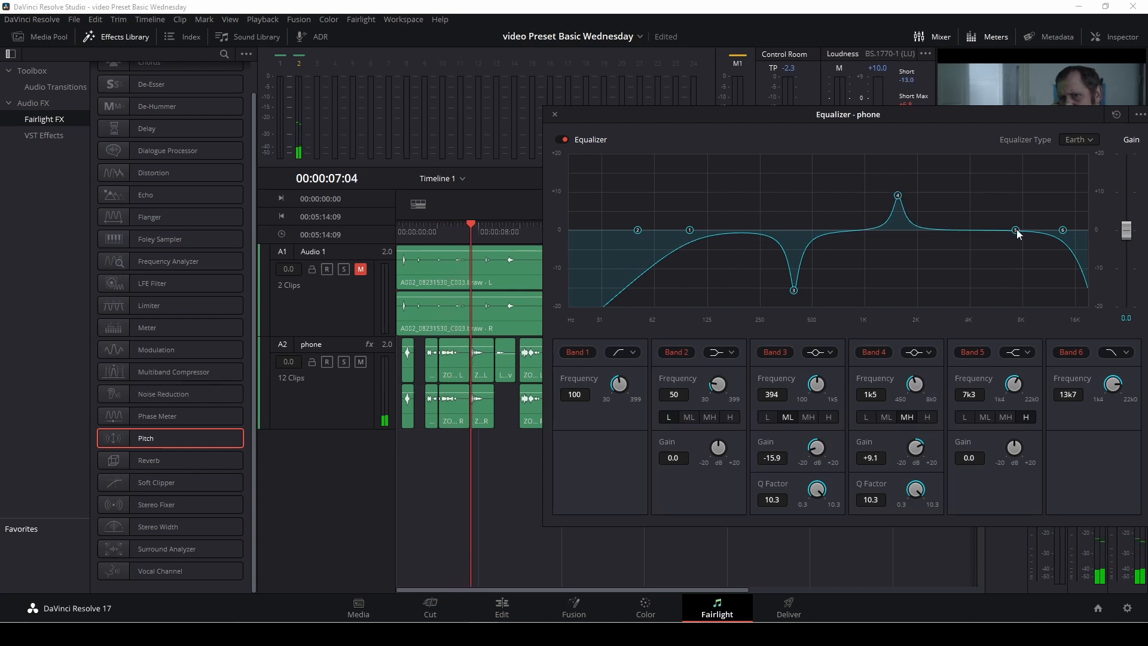
Step: Set equalizer Band 5 to frequency 5k5 and gain -10.2, and close the equalizer
drag(1017, 229, 991, 275)
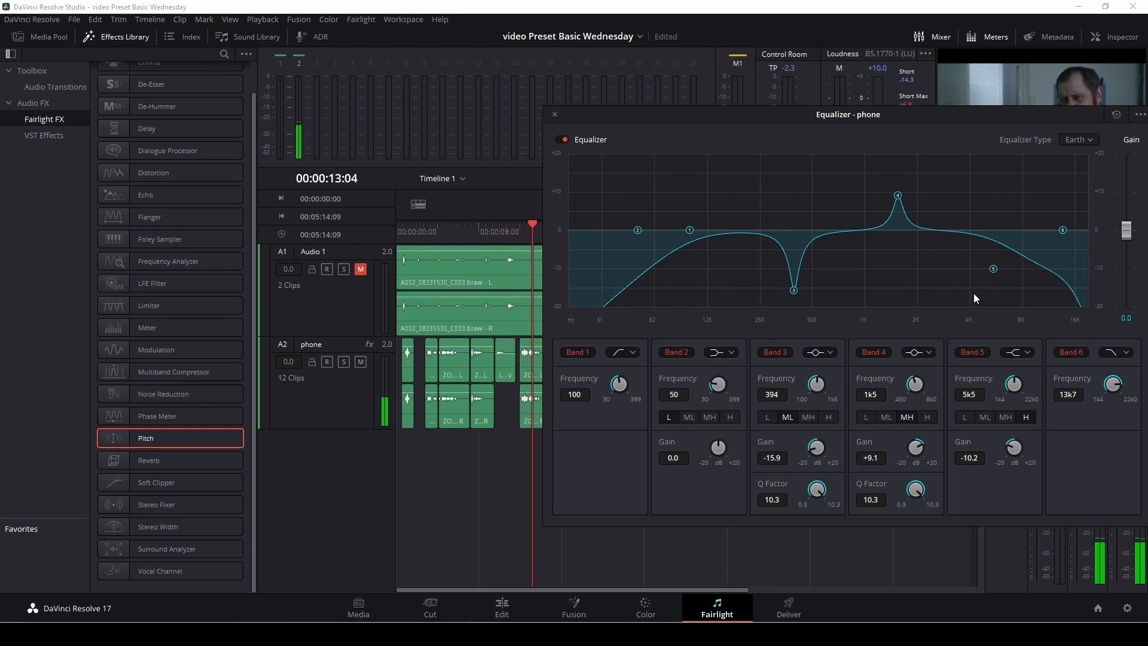
drag(975, 116, 730, 142)
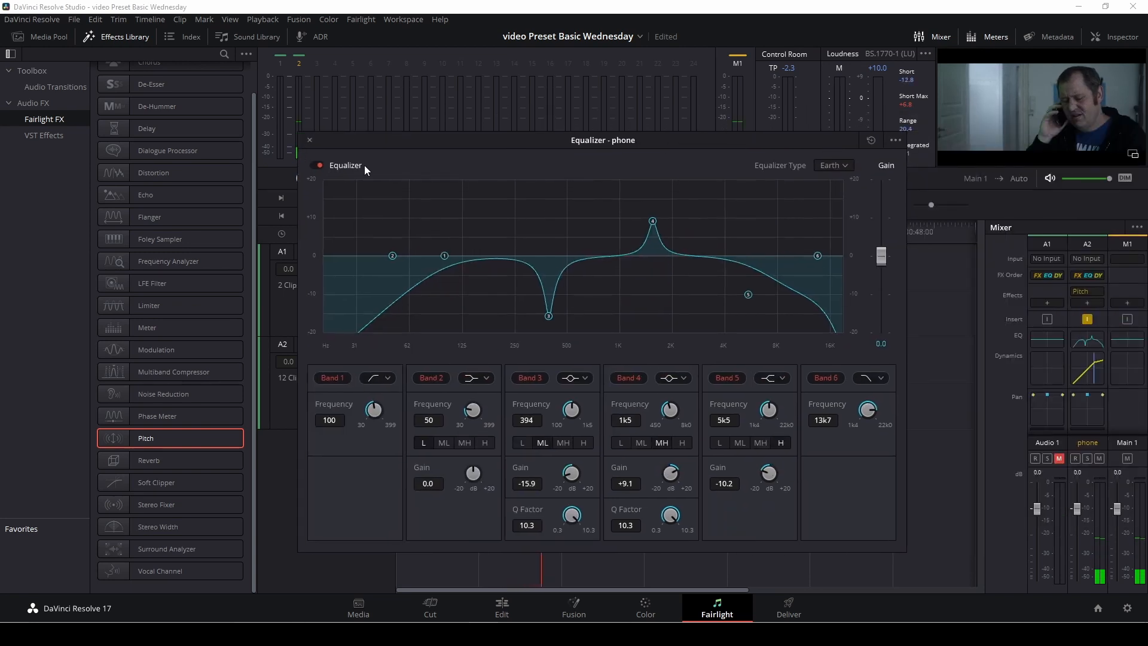
click(309, 141)
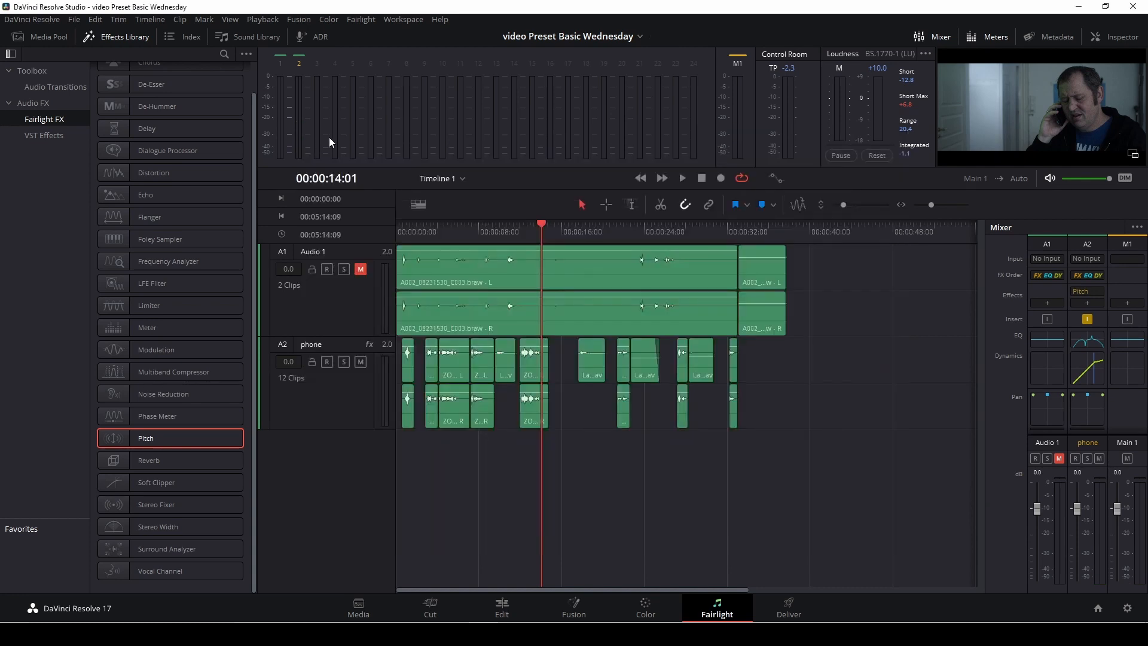